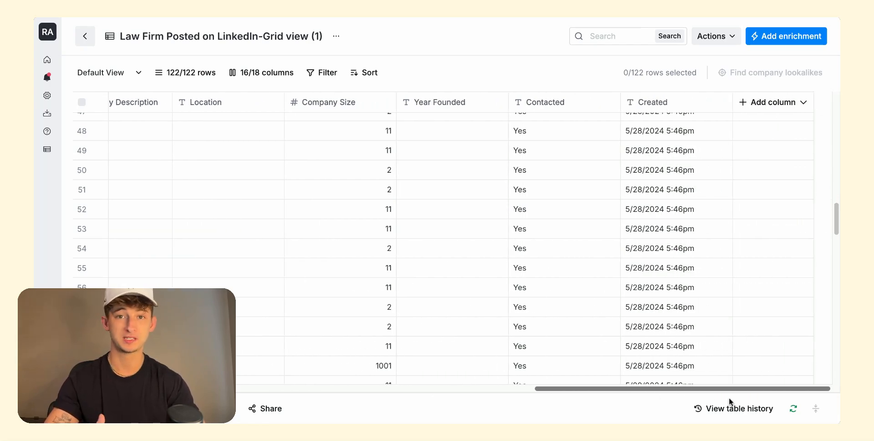
Open Find People for the law firm table and review the available company and people filters
click(713, 38)
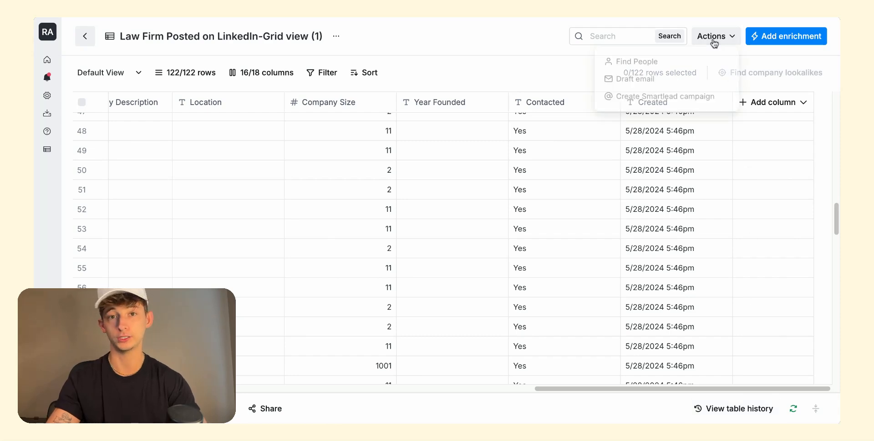
click(665, 64)
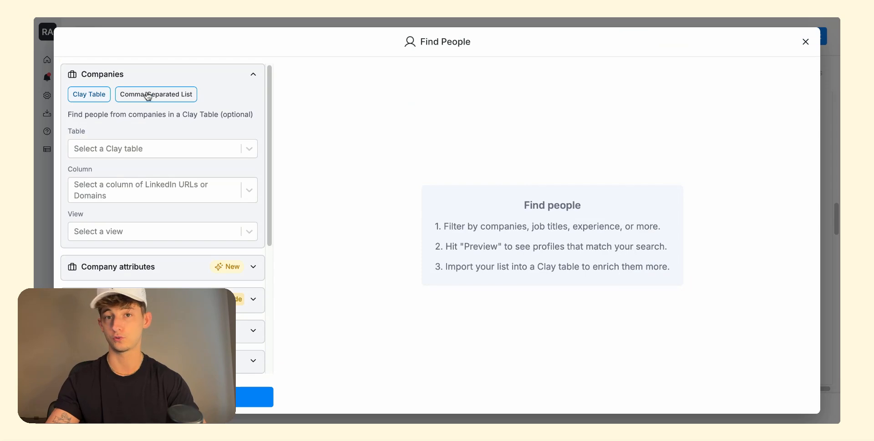
click(119, 143)
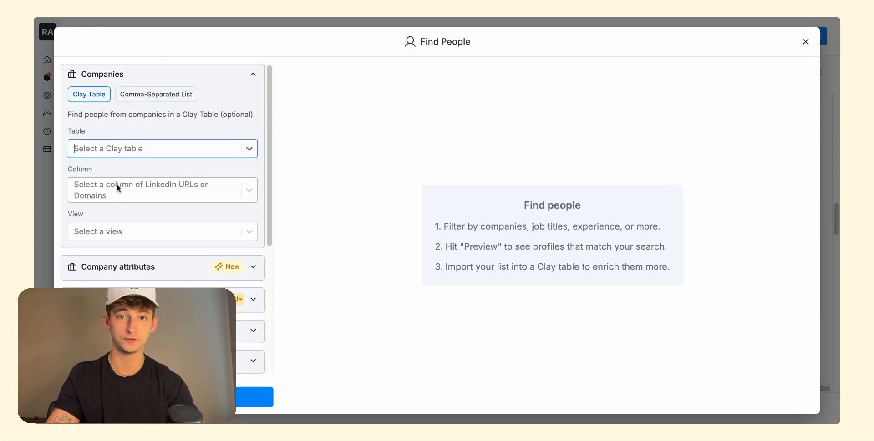
scroll(119, 204, down, 2)
click(124, 226)
scroll(130, 255, down, 6)
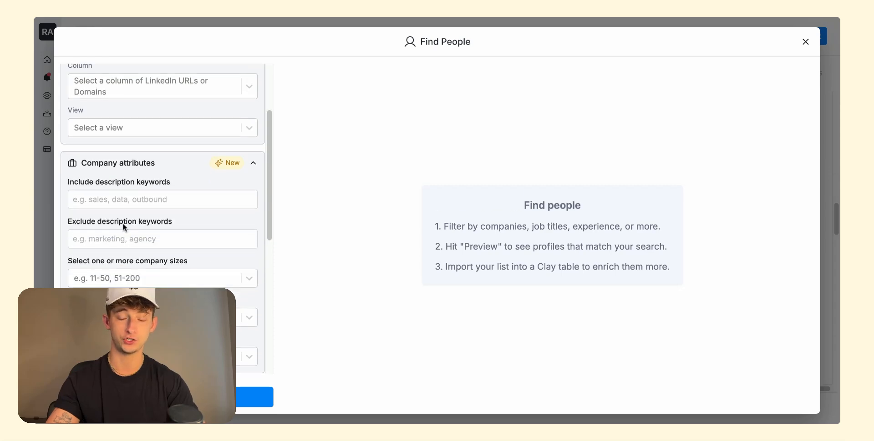
scroll(130, 263, down, 3)
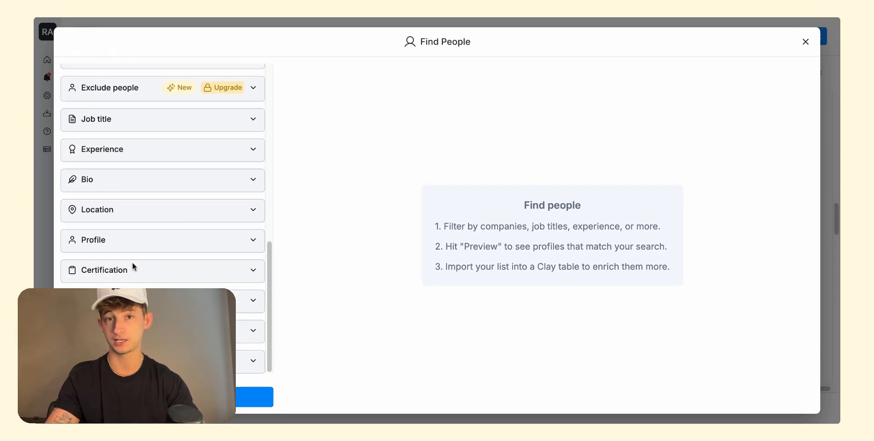
scroll(133, 285, up, 1)
scroll(137, 279, up, 8)
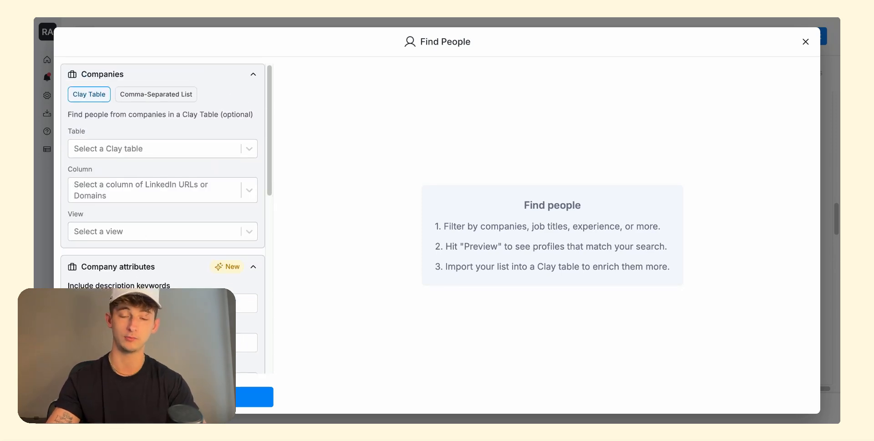
Preview an unfiltered people search, look through the listed profiles and exit without importing
click(255, 398)
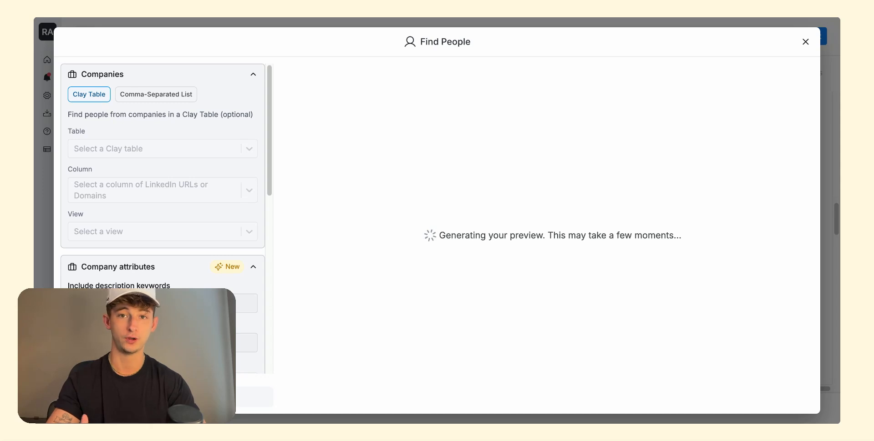
scroll(264, 354, down, 10)
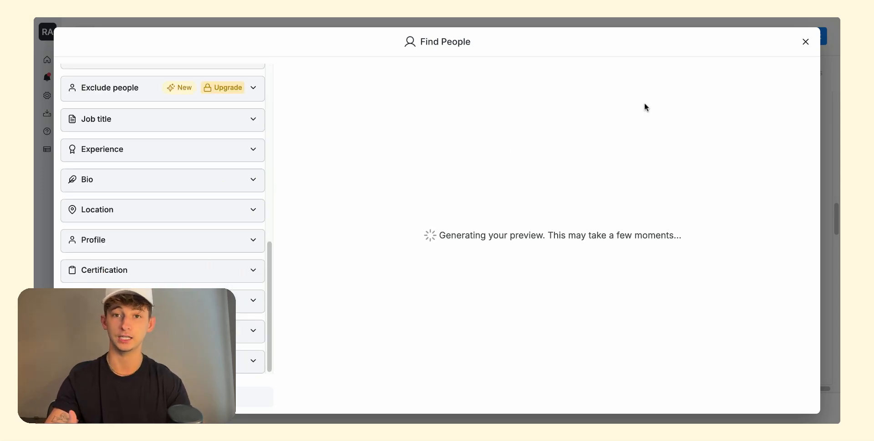
scroll(664, 272, down, 15)
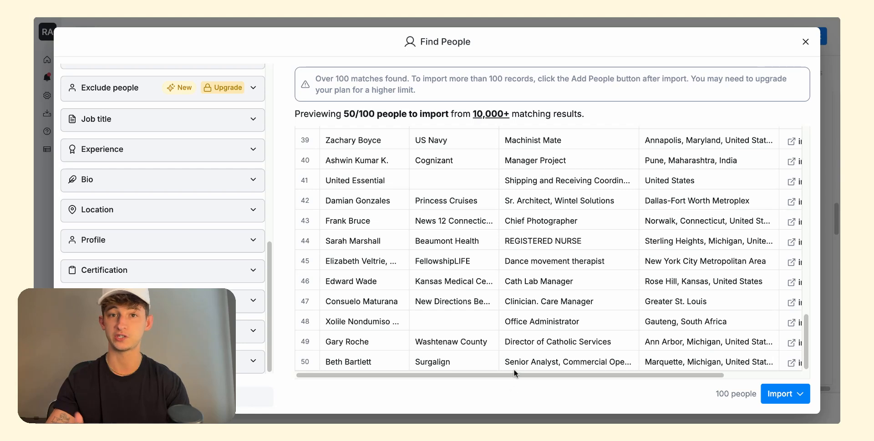
scroll(513, 371, up, 15)
scroll(499, 380, right, 3)
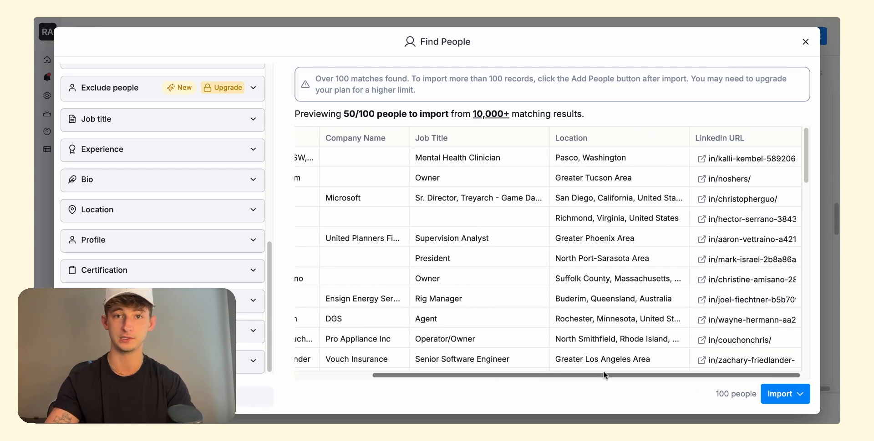
click(804, 42)
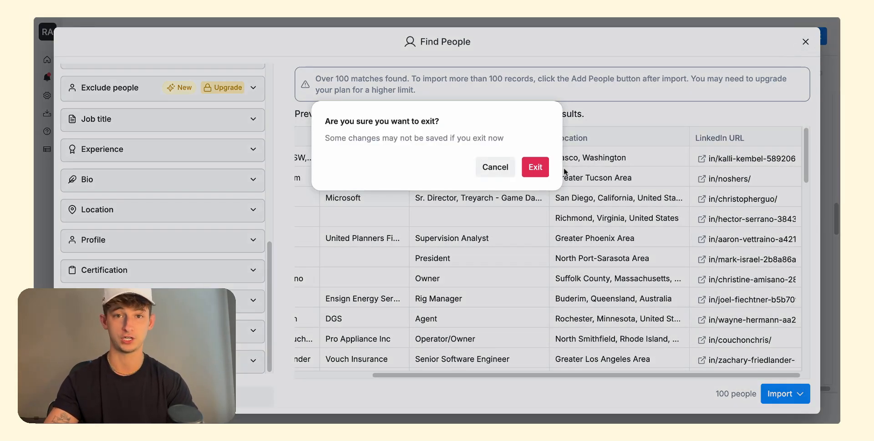
click(530, 174)
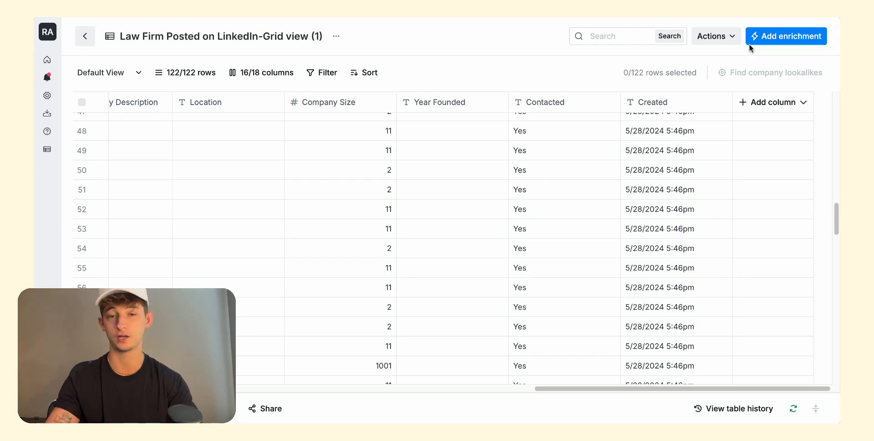
Open the enrichment catalogue and look through its company data enrichments and its tools
click(774, 39)
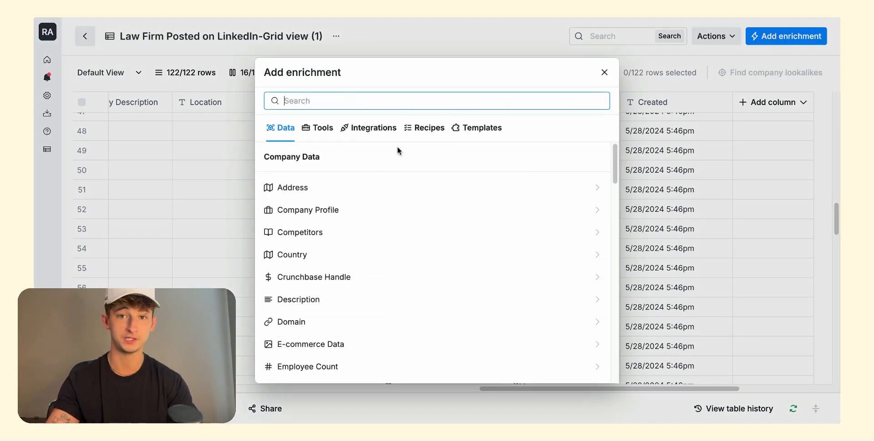
scroll(330, 266, down, 3)
scroll(333, 266, down, 10)
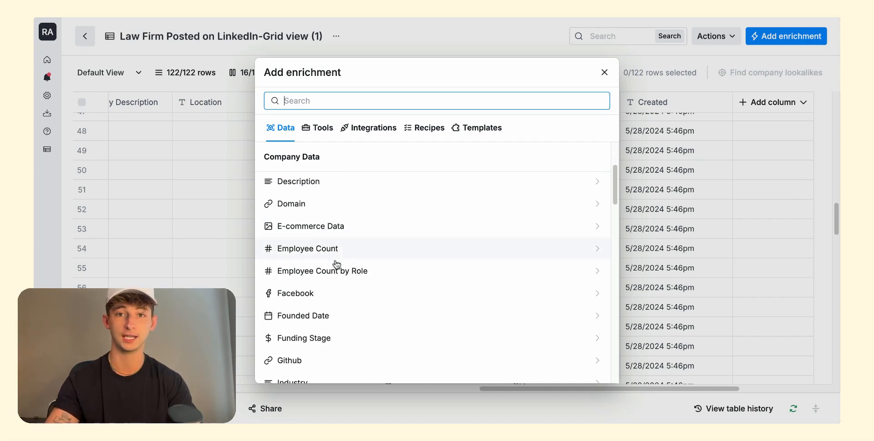
click(315, 132)
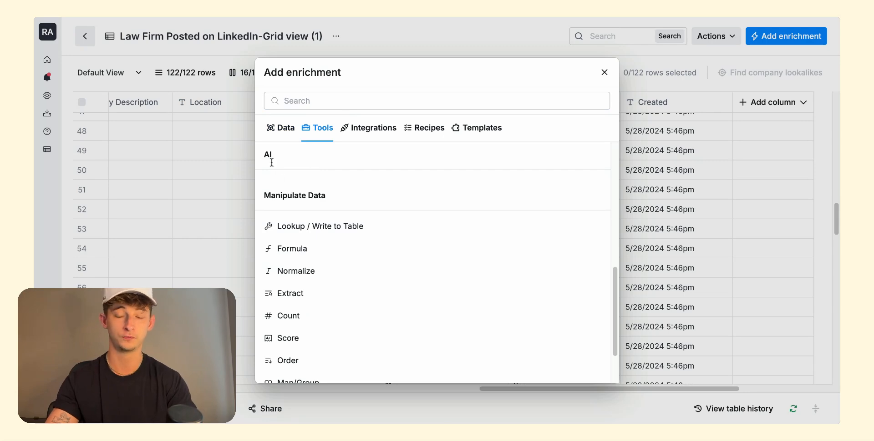
scroll(289, 230, down, 2)
scroll(314, 232, up, 10)
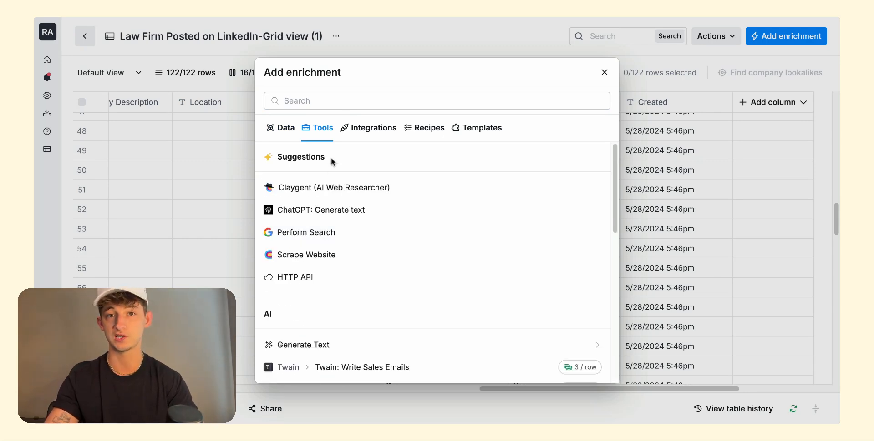
Open the ChatGPT: Generate text enrichment, browse its Email Line prompt templates and leave it without configuring a prompt
click(312, 216)
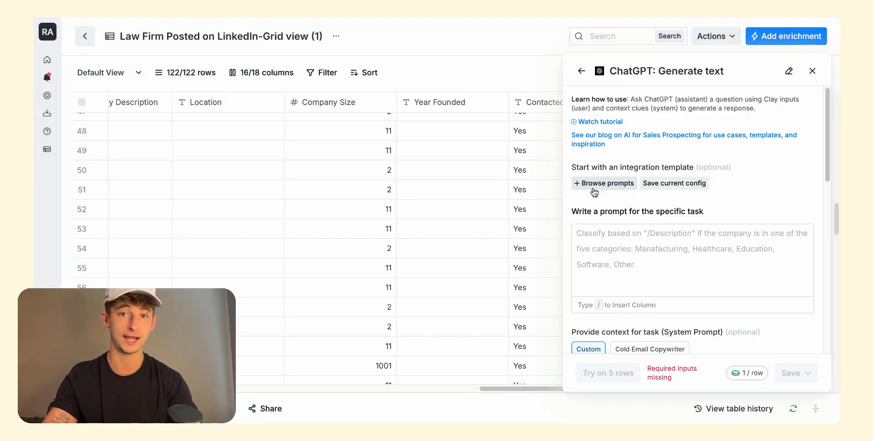
scroll(594, 192, down, 5)
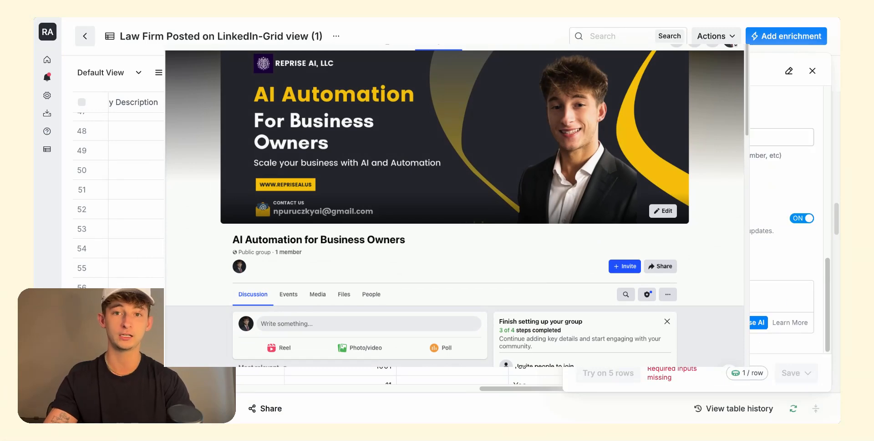
scroll(789, 209, up, 10)
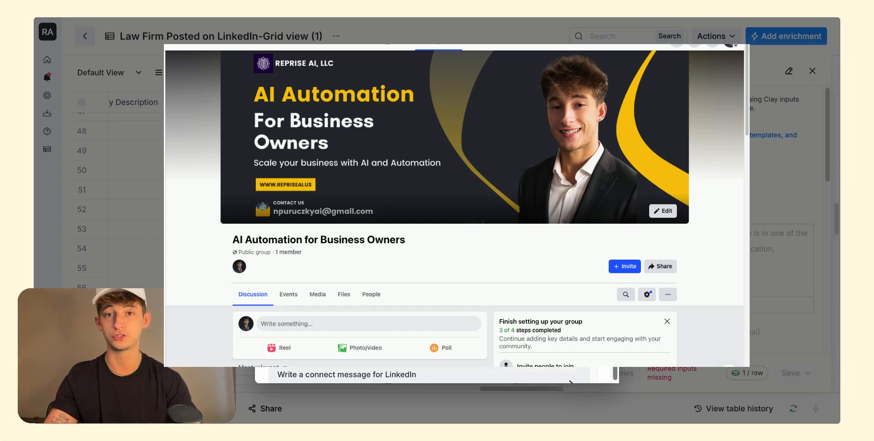
click(419, 132)
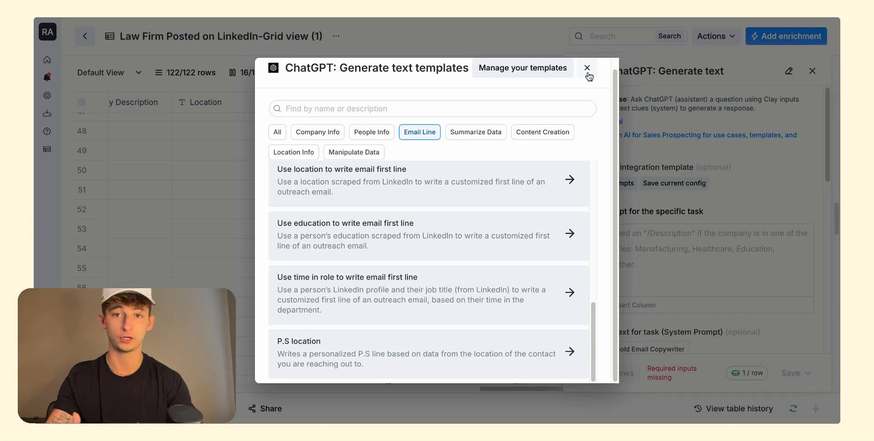
click(587, 68)
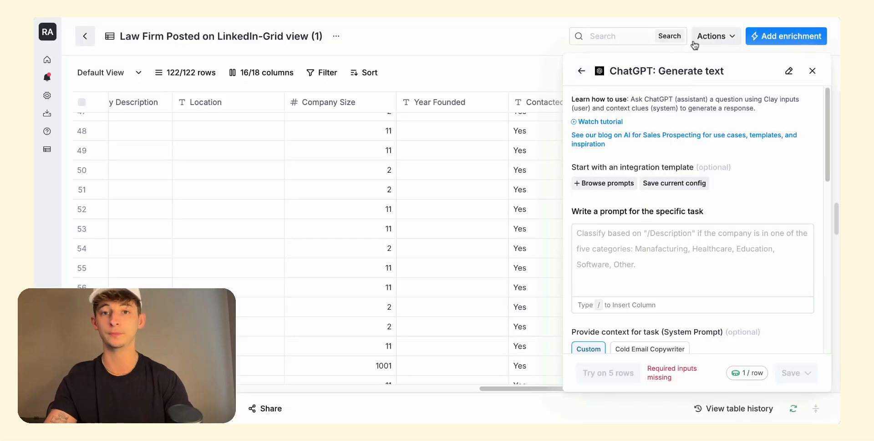
click(583, 71)
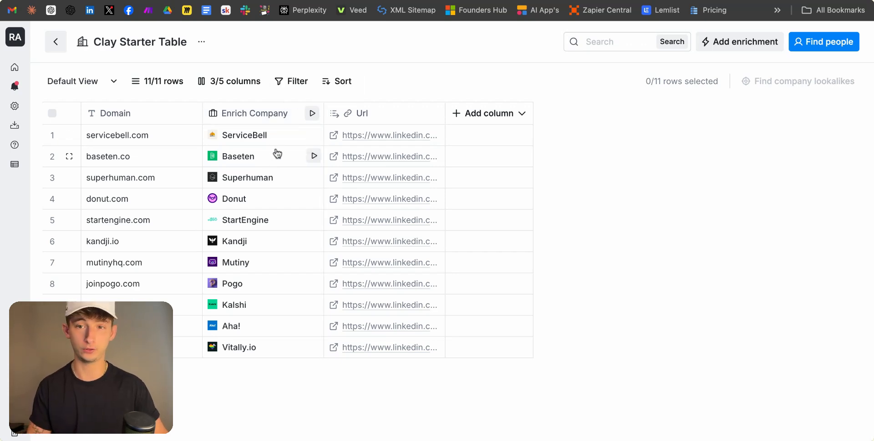
Examine the enriched company details of ServiceBell in the Clay Starter Table and close them
click(261, 140)
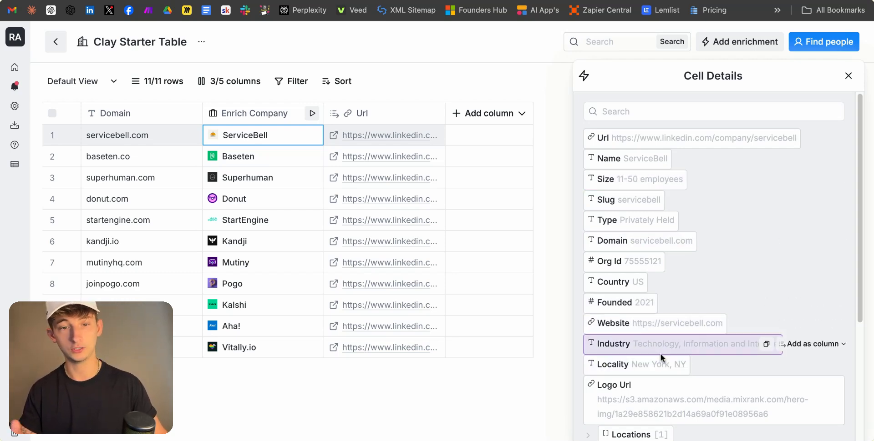
scroll(657, 371, down, 5)
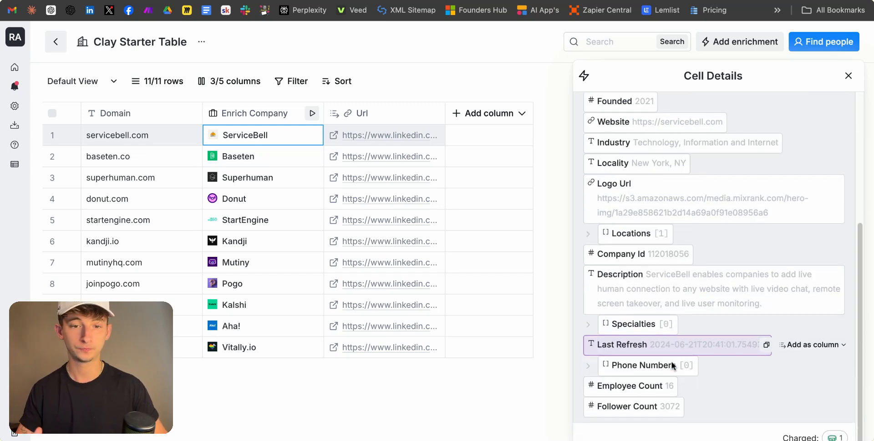
click(850, 77)
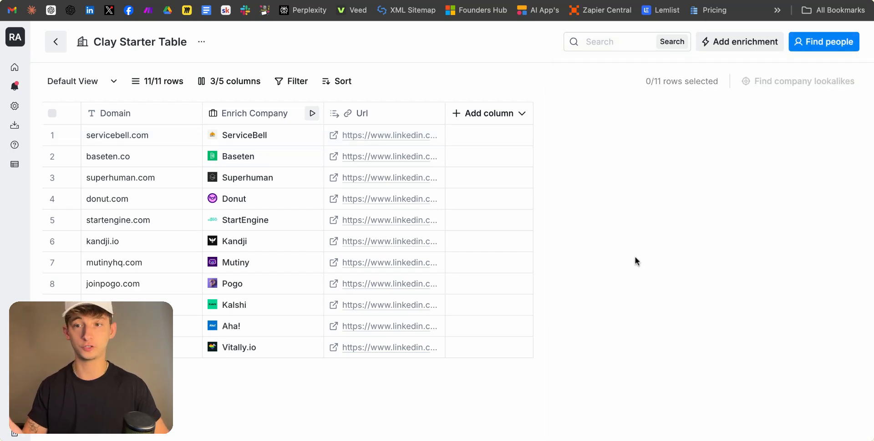
Return to the workspace and start creating a new table
click(56, 48)
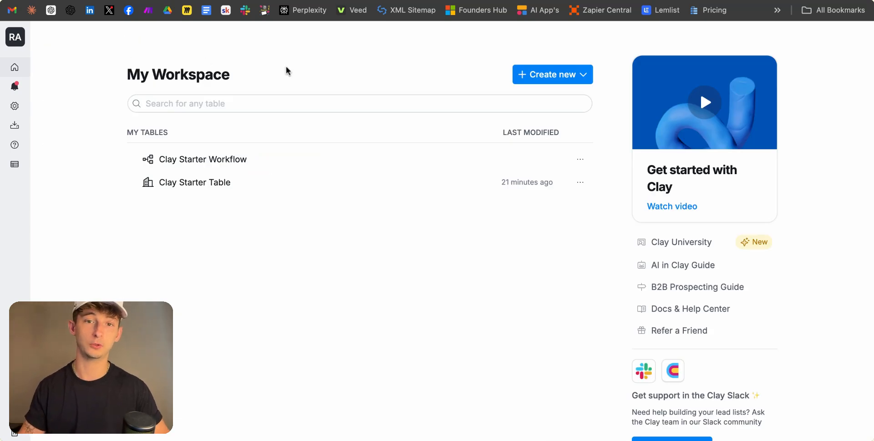
click(515, 72)
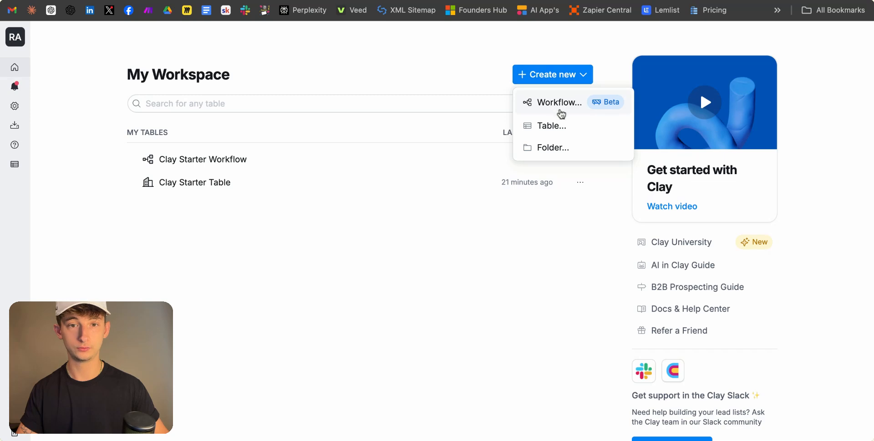
click(562, 124)
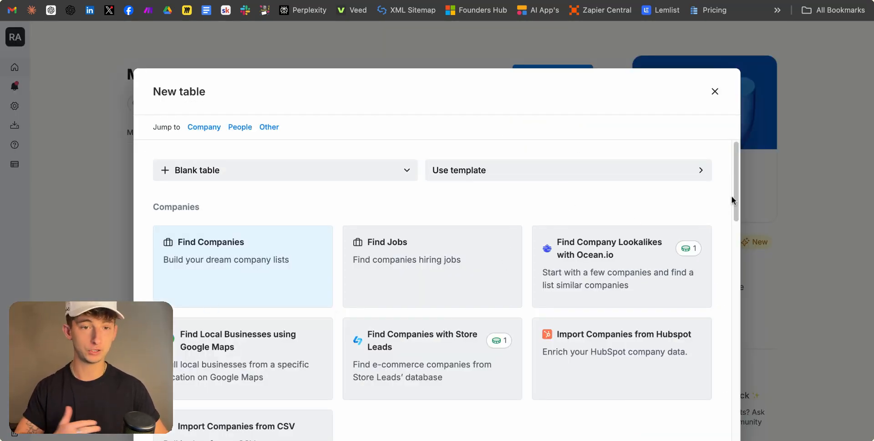
Browse the new table's company and people sources, view the Find People from Sales Navigator URL options and exit them
scroll(736, 198, down, 3)
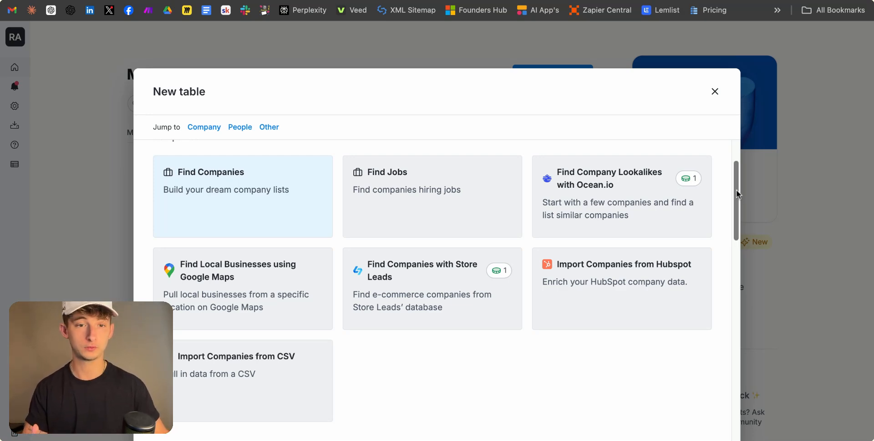
scroll(737, 194, down, 5)
scroll(737, 194, down, 4)
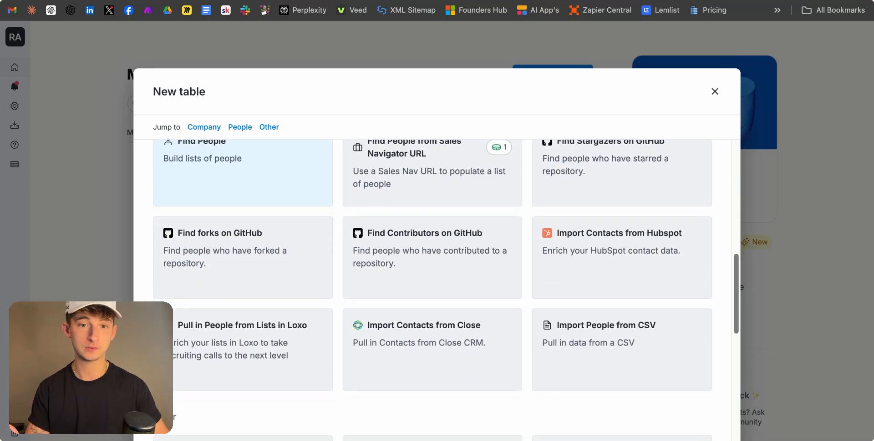
scroll(737, 194, up, 2)
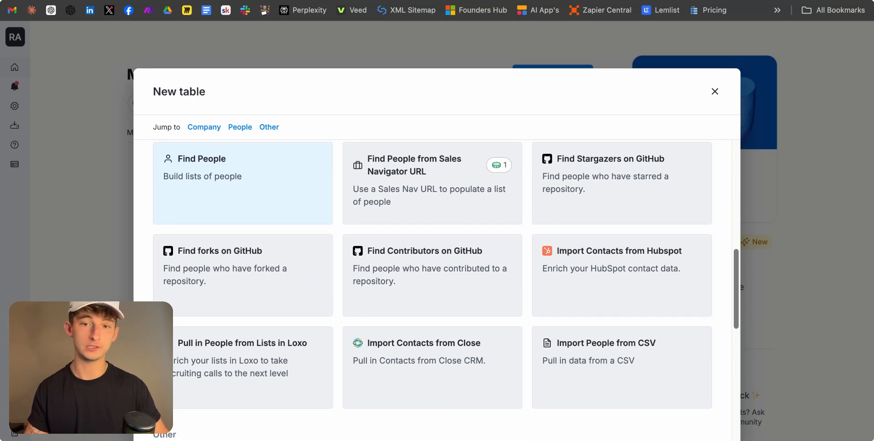
scroll(528, 256, up, 1)
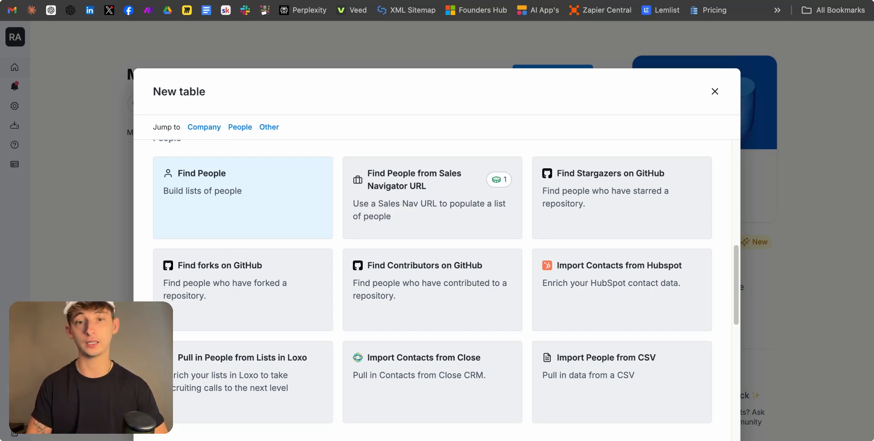
click(396, 218)
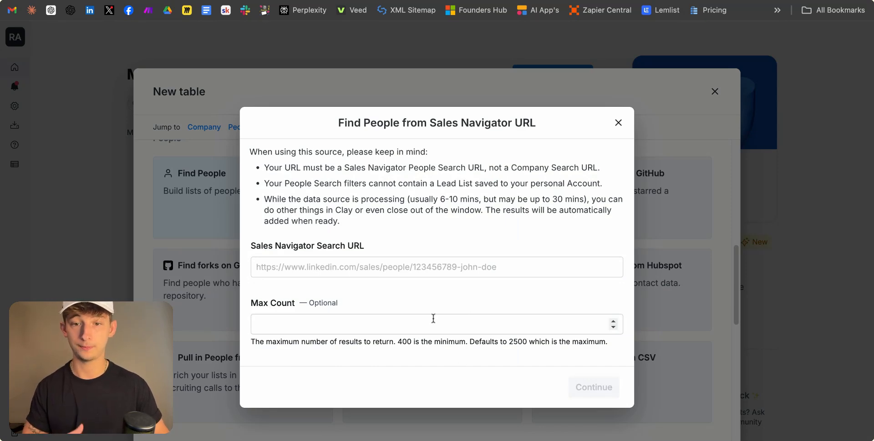
click(618, 123)
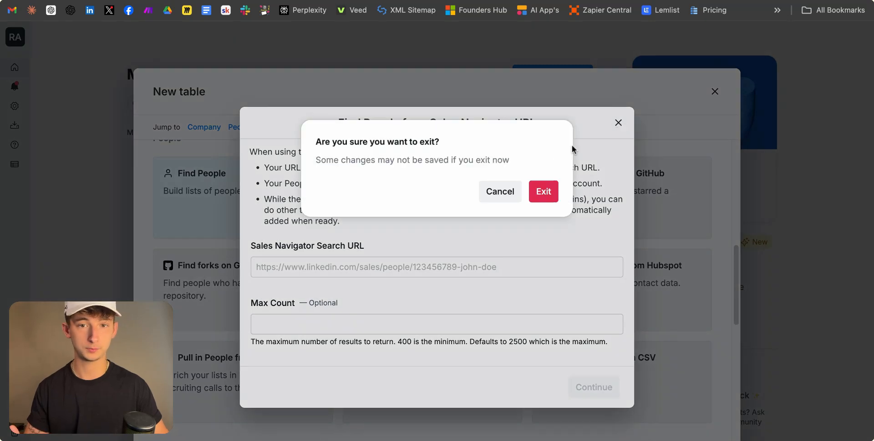
click(543, 191)
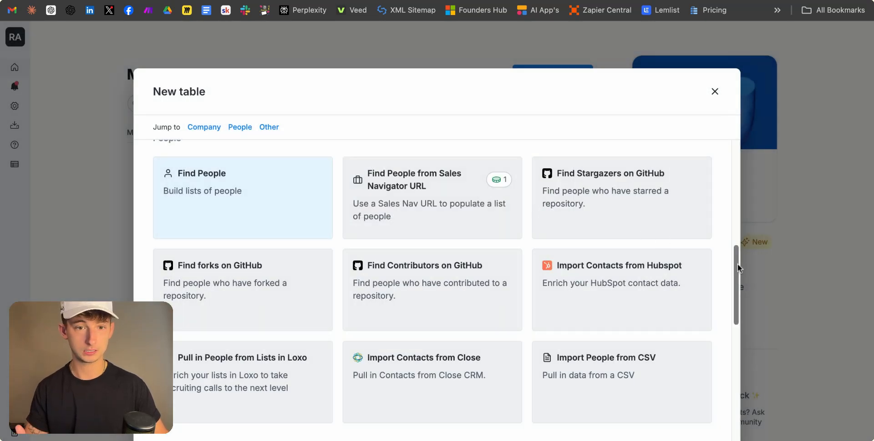
Browse the remaining people and other sources for the new table and open the Find Companies search
scroll(738, 268, down, 3)
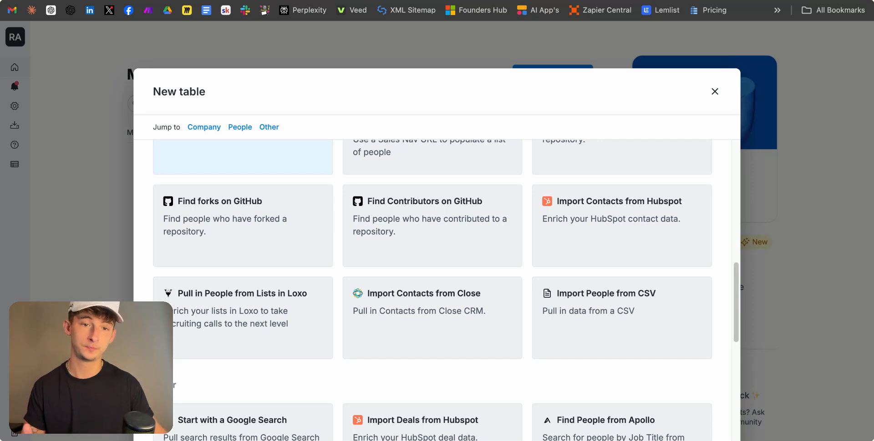
scroll(738, 281, down, 3)
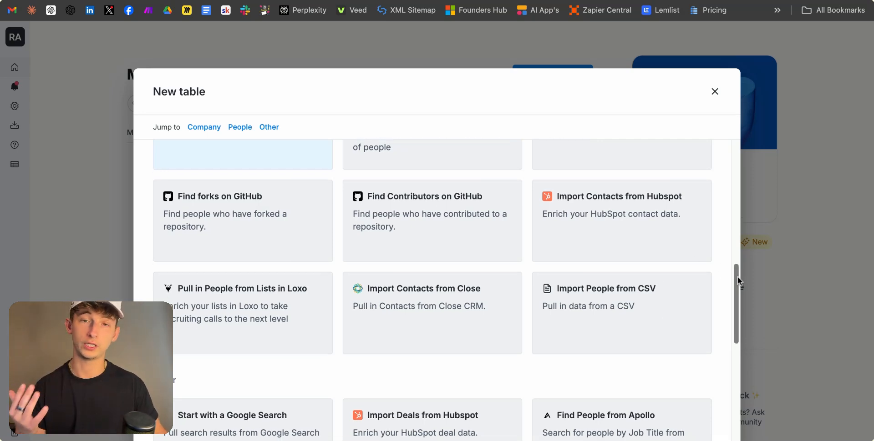
scroll(738, 281, down, 3)
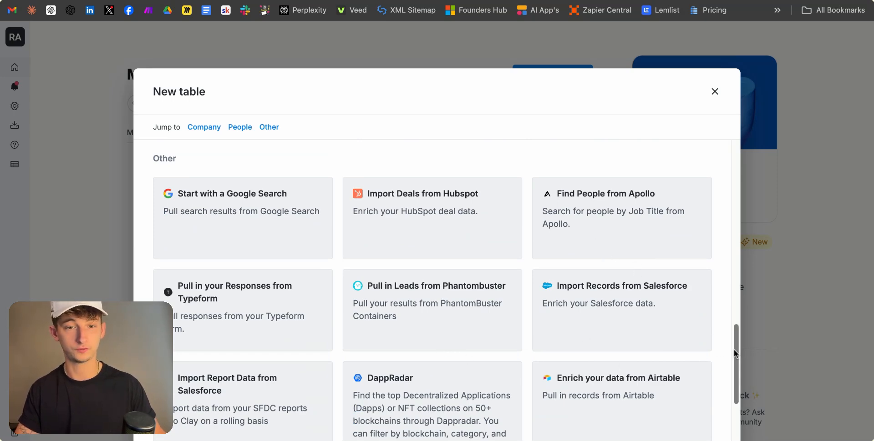
scroll(736, 355, down, 3)
scroll(736, 354, up, 15)
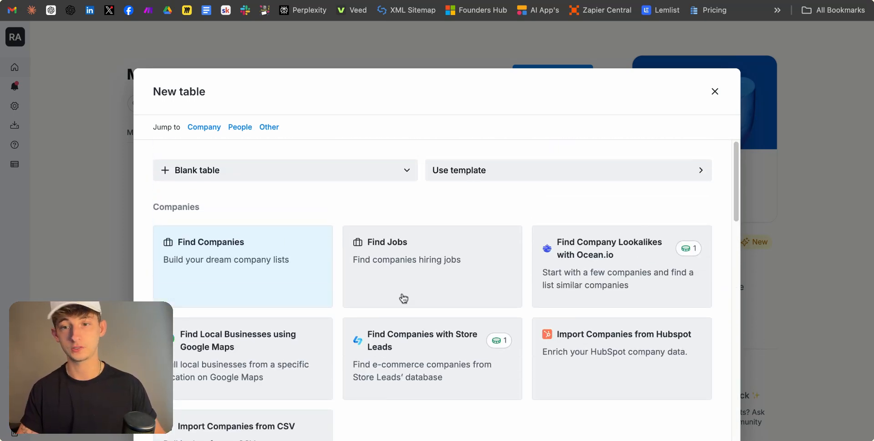
click(217, 276)
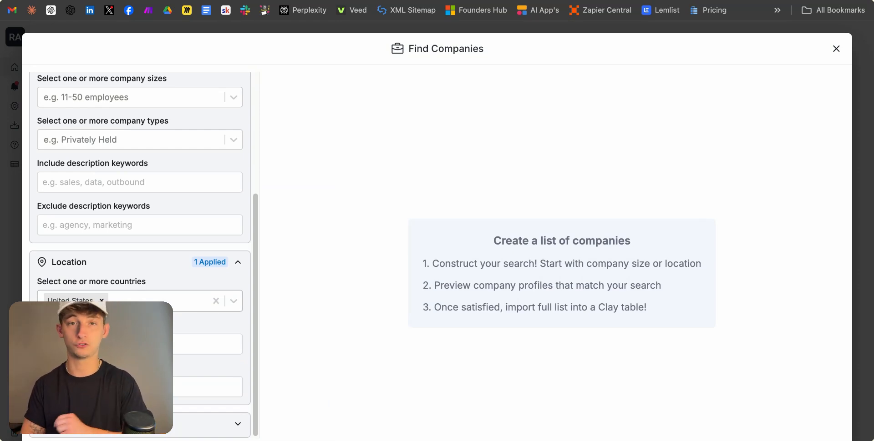
View the Lookalikes and Description options under the Start From filter and collapse it again
scroll(154, 258, up, 5)
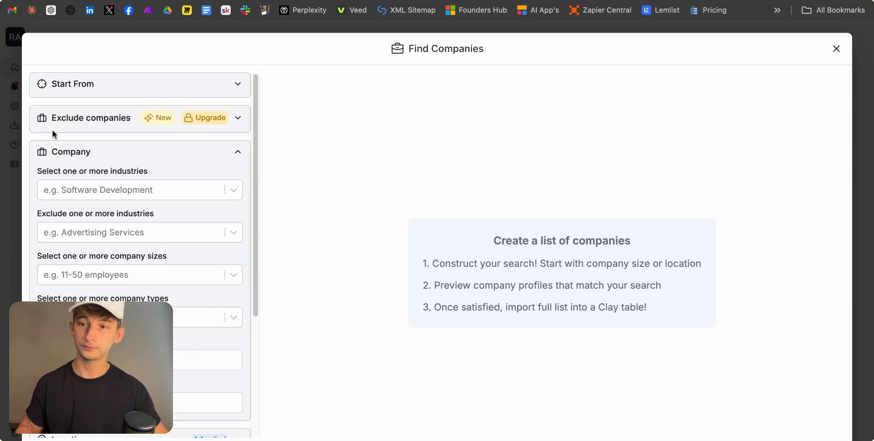
click(72, 88)
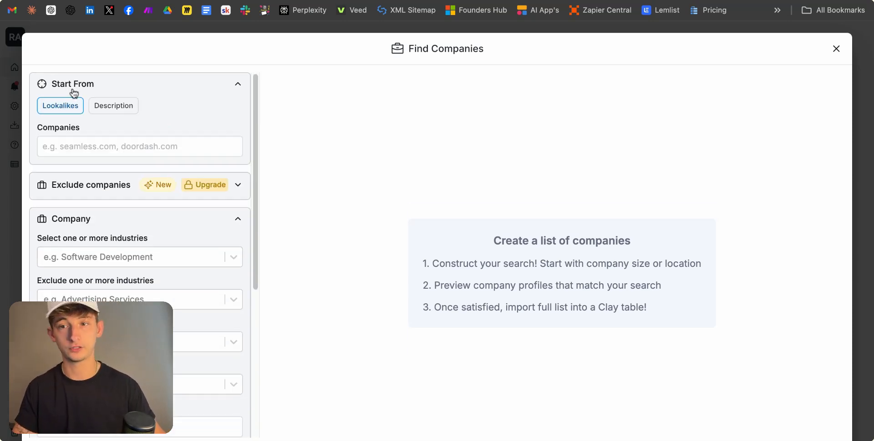
click(83, 89)
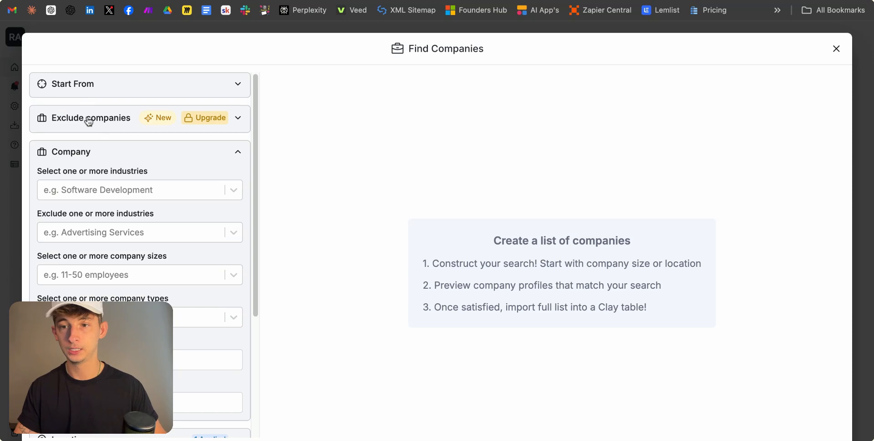
Filter the company search to the Shipbuilding industry
click(89, 190)
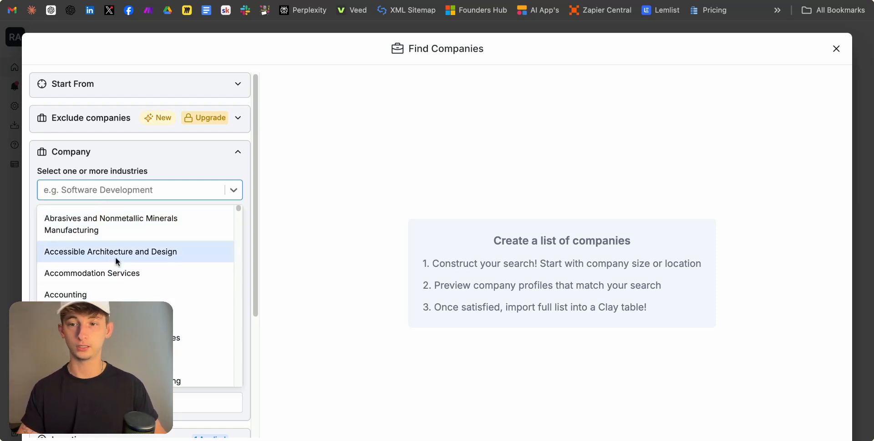
scroll(123, 318, down, 5)
scroll(219, 251, down, 2)
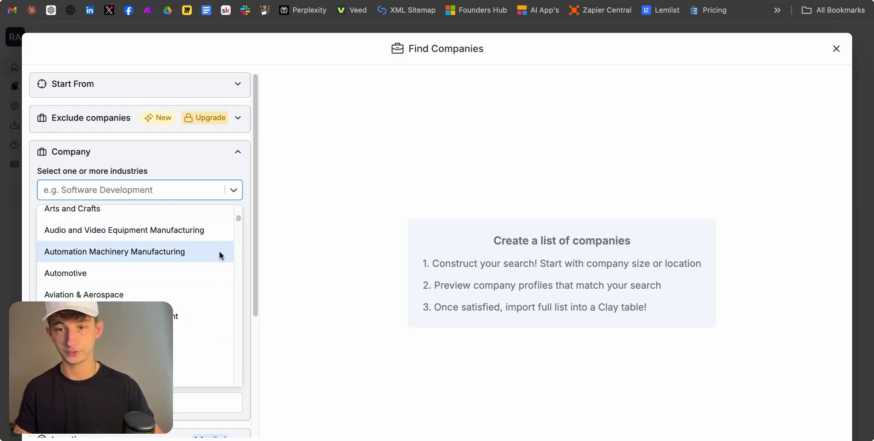
scroll(238, 220, down, 10)
scroll(239, 220, down, 15)
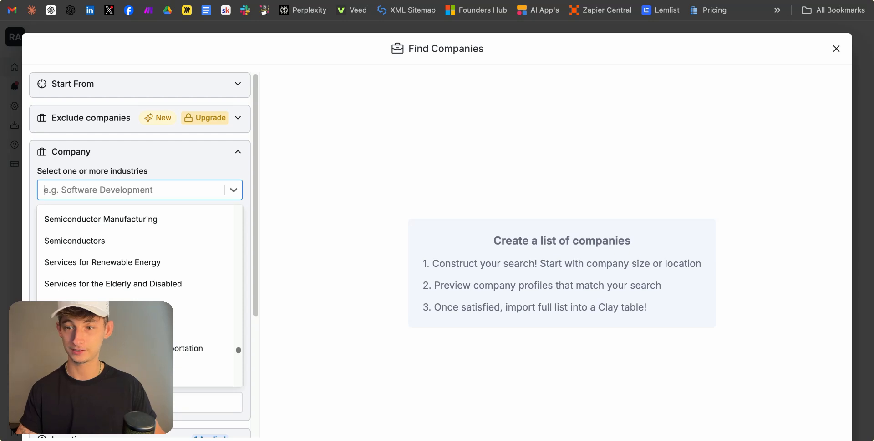
click(137, 326)
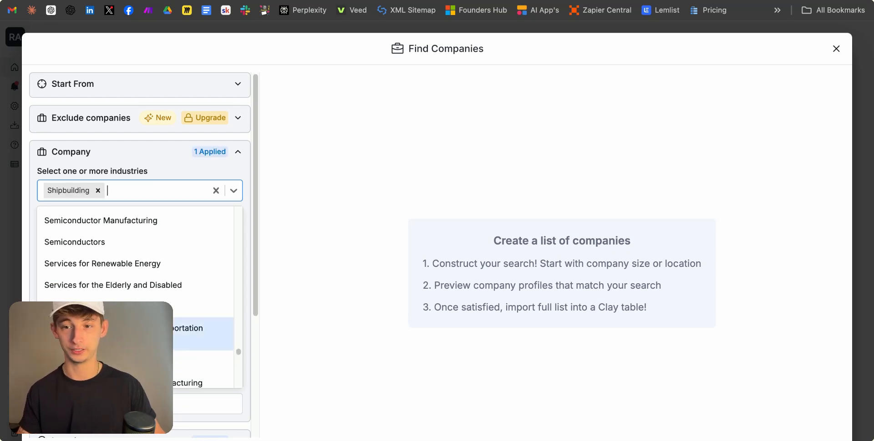
click(234, 191)
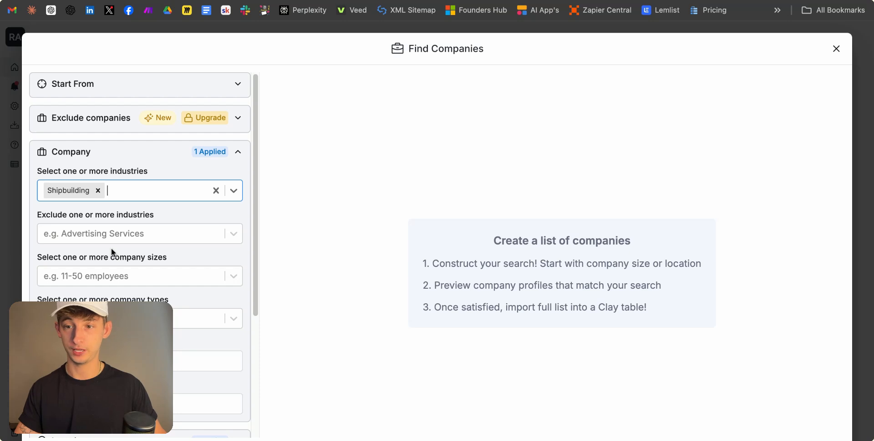
Limit the company sizes to 2-10, 11-50 and 51-200 employees
click(107, 276)
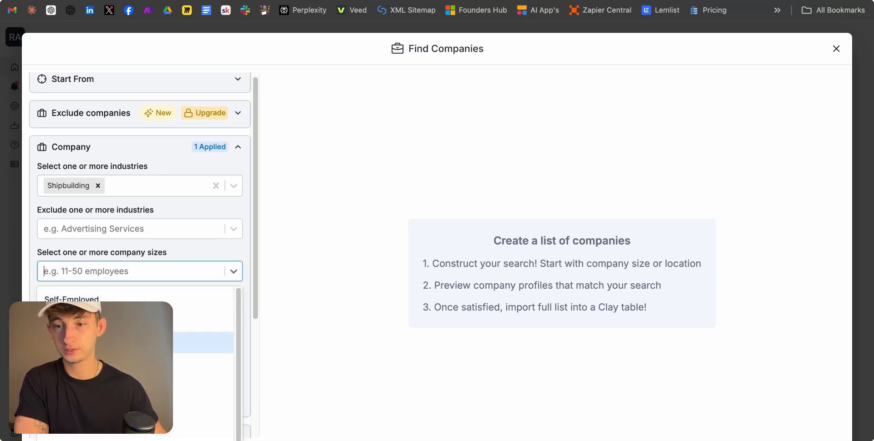
click(107, 322)
click(107, 321)
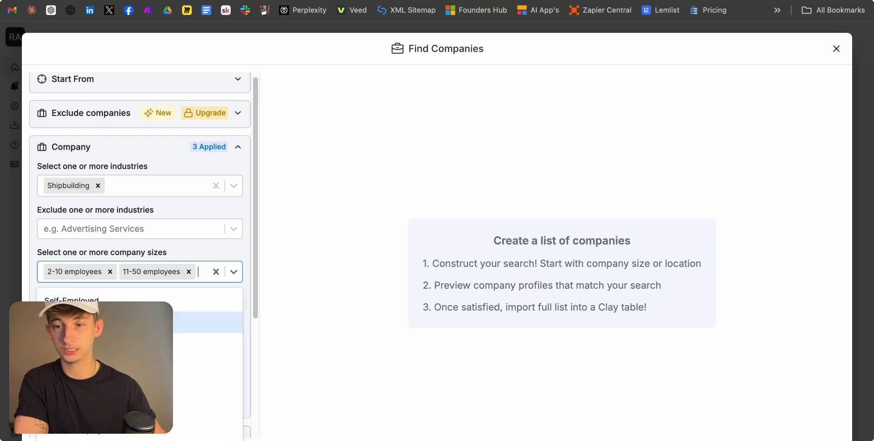
click(107, 321)
click(233, 281)
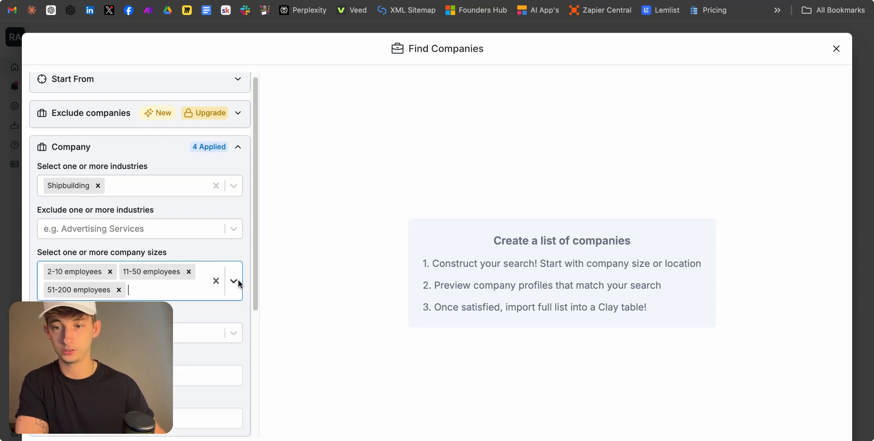
Add California as the included city or state in the location filter
scroll(189, 320, down, 2)
scroll(112, 302, down, 7)
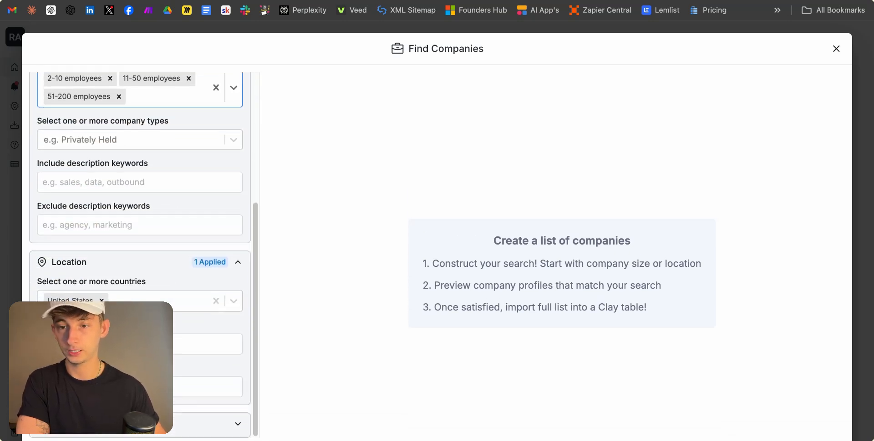
click(139, 344)
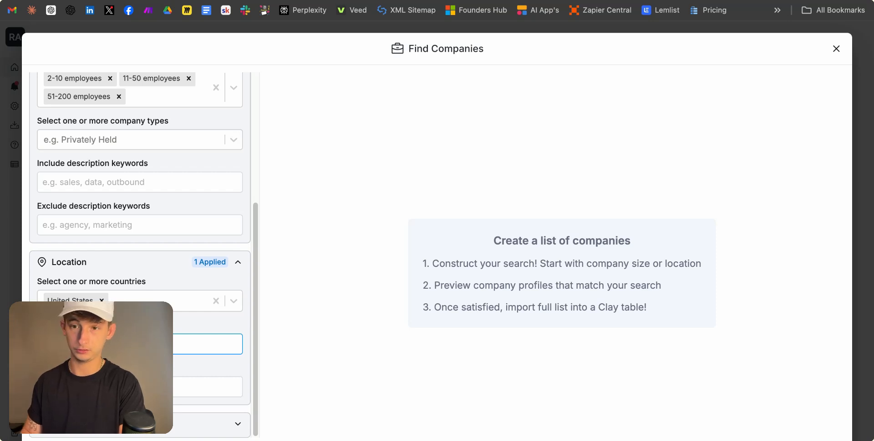
text(N)
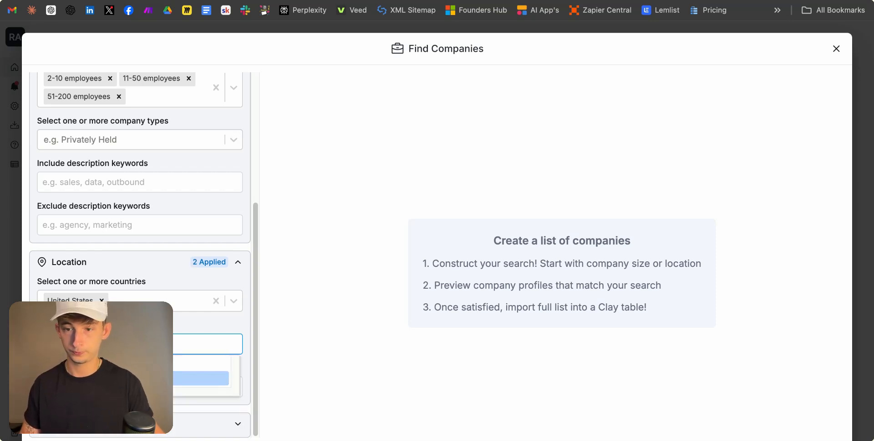
key(Return)
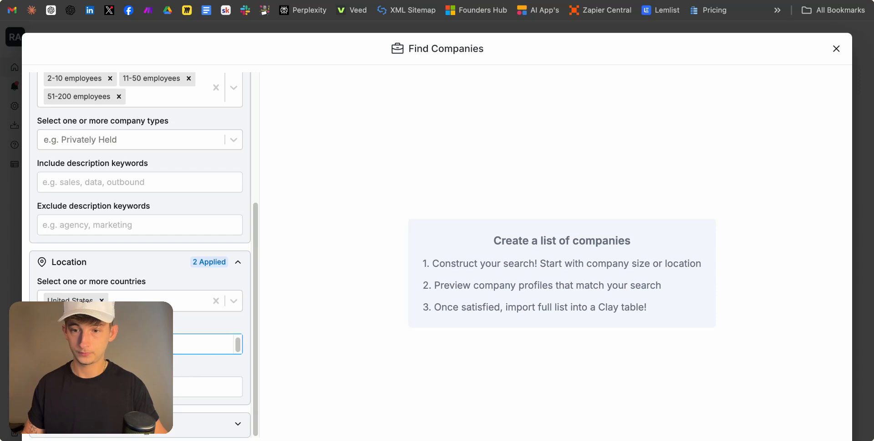
Set the result limit to 100 companies and generate the search preview
scroll(140, 250, down, 3)
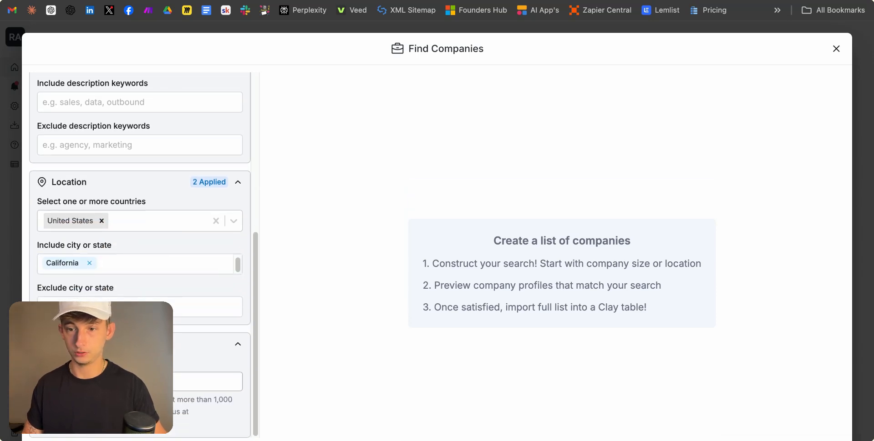
click(207, 381)
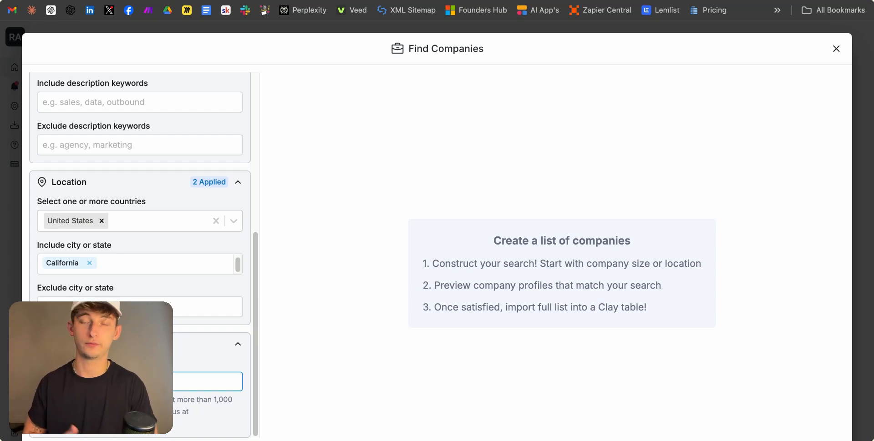
text(1)
key(BackSpace)
text(1)
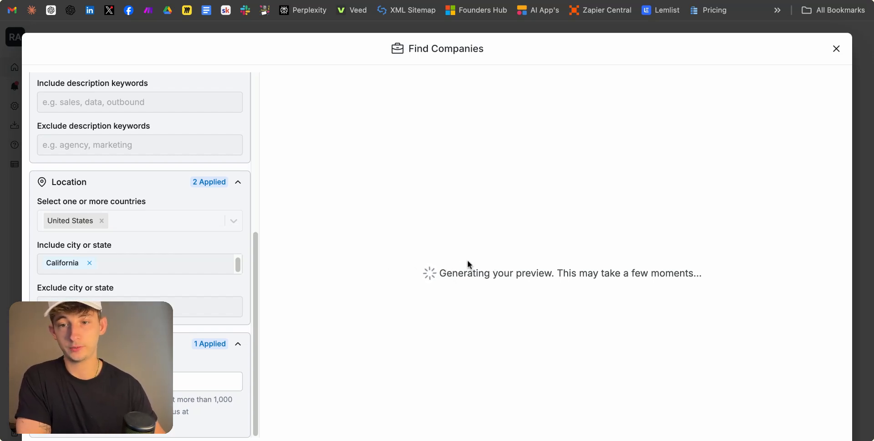
Review the previewed companies and import them into a new table with the Fully Enriched Company enrichment, saving and running 100 rows
scroll(655, 308, down, 10)
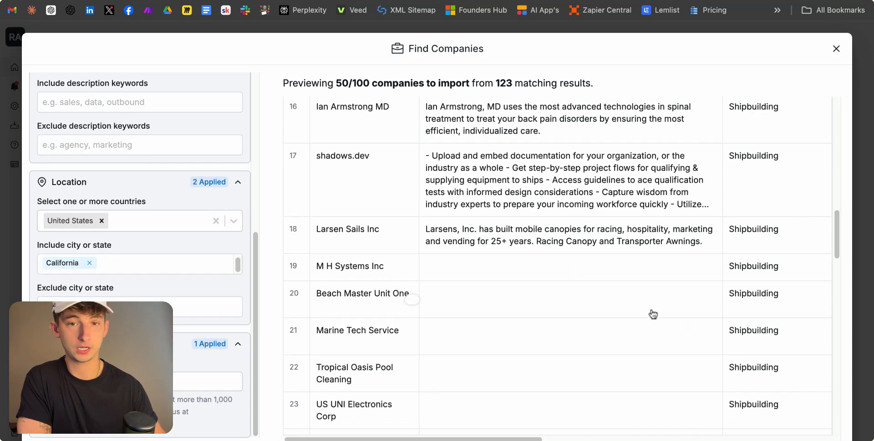
scroll(836, 248, up, 10)
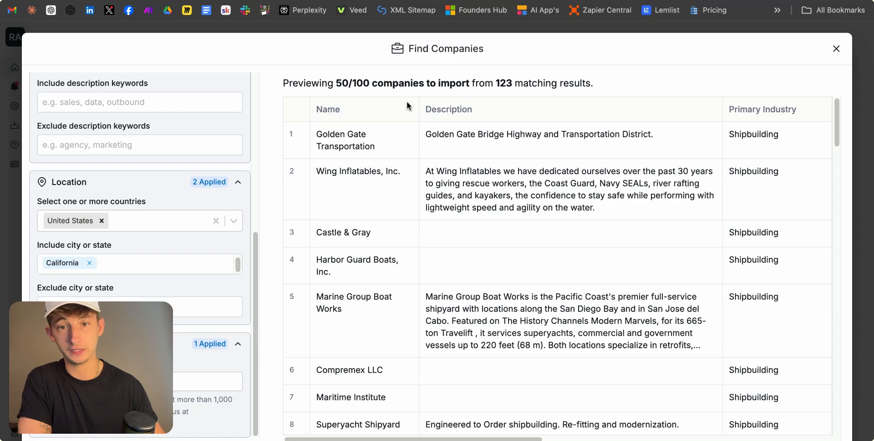
scroll(832, 116, down, 10)
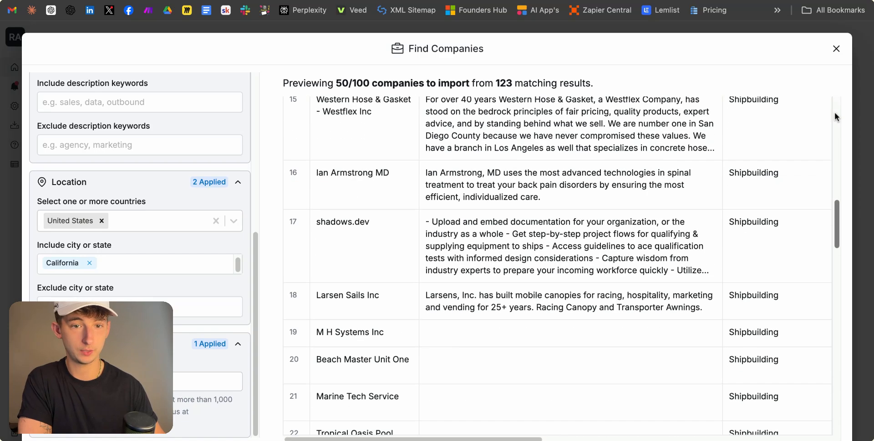
scroll(835, 117, up, 10)
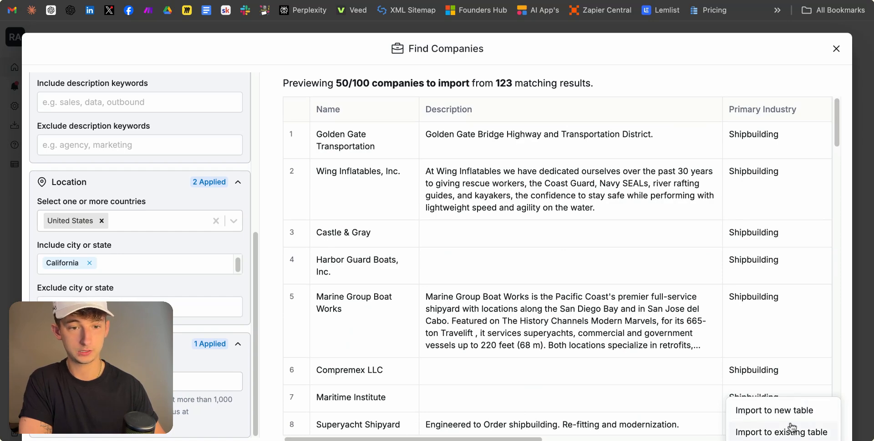
click(785, 417)
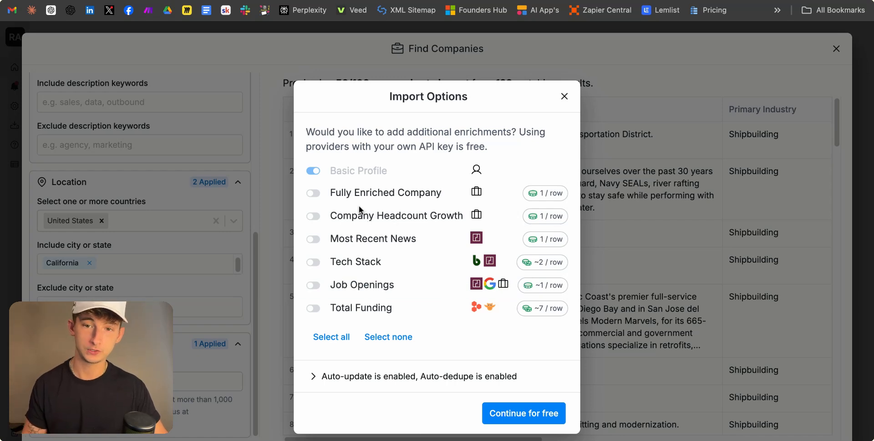
click(316, 197)
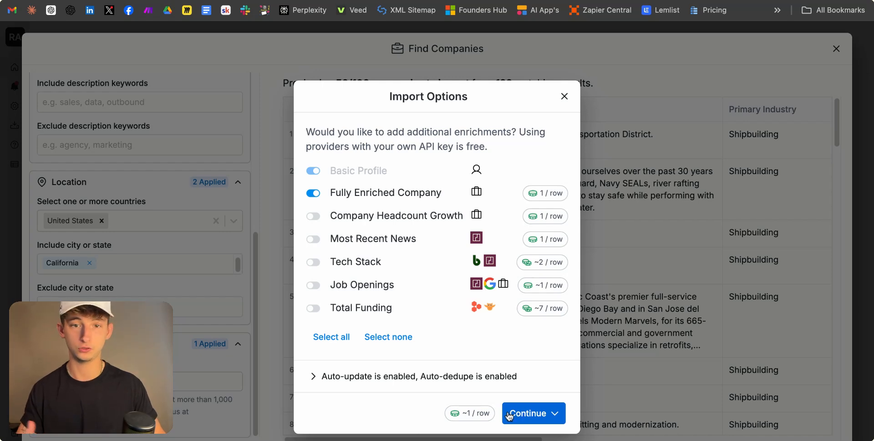
click(532, 415)
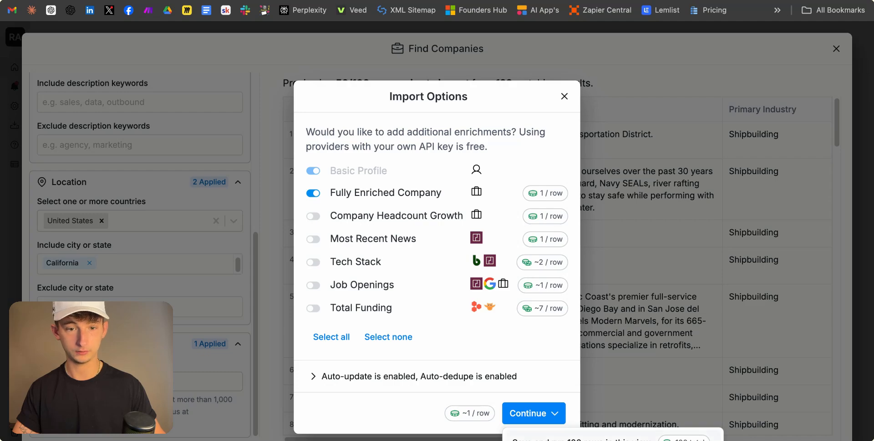
click(581, 438)
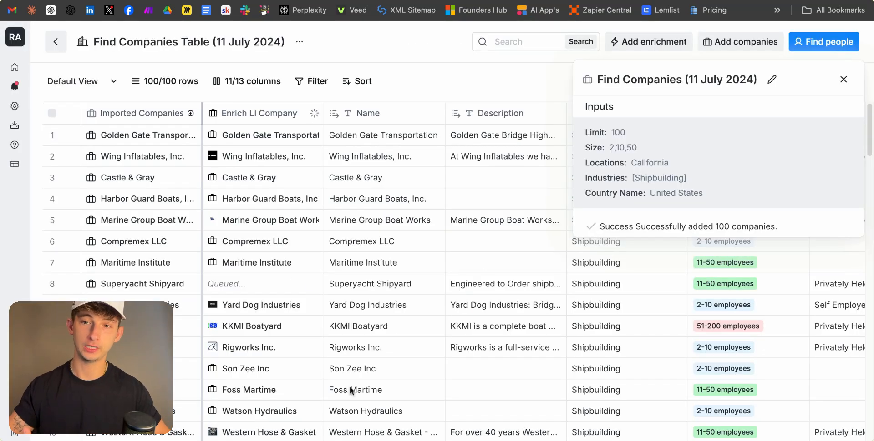
Look through the imported companies and the Enrich LI Company column in the new table
scroll(258, 309, down, 15)
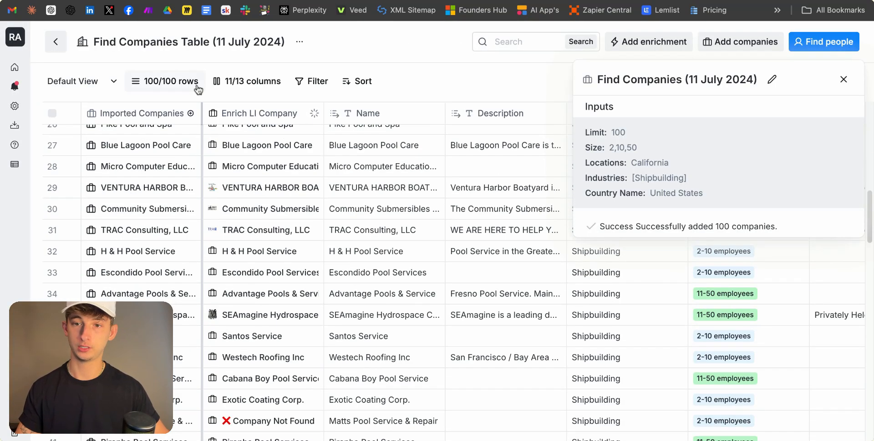
scroll(640, 313, down, 20)
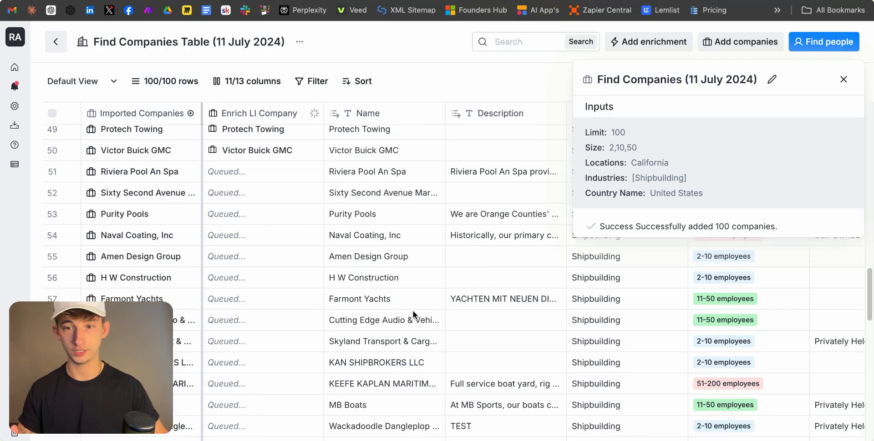
scroll(247, 301, down, 15)
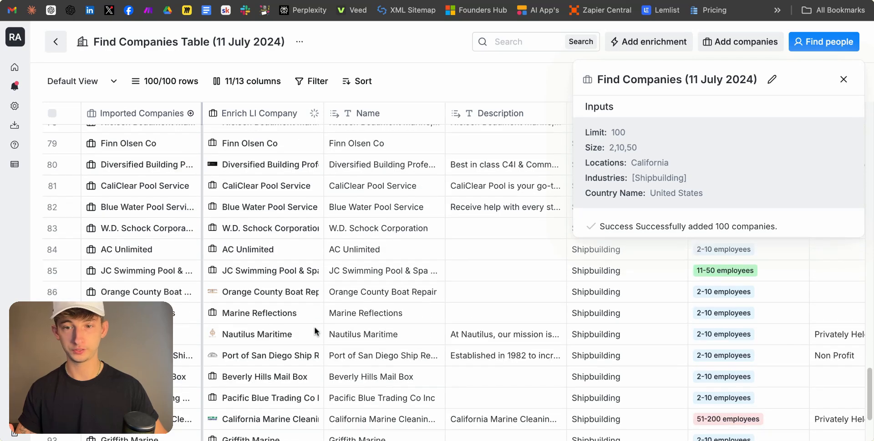
scroll(268, 305, up, 20)
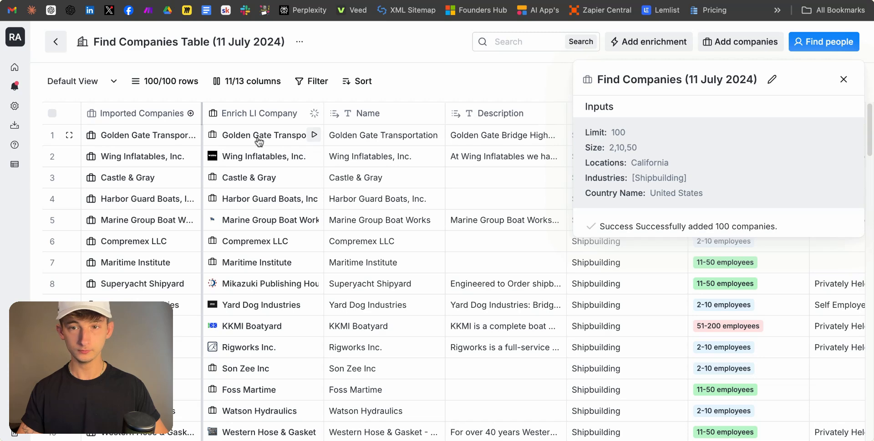
Examine the enriched LinkedIn company data for Wing Inflatables, Inc., then close its cell details
click(245, 159)
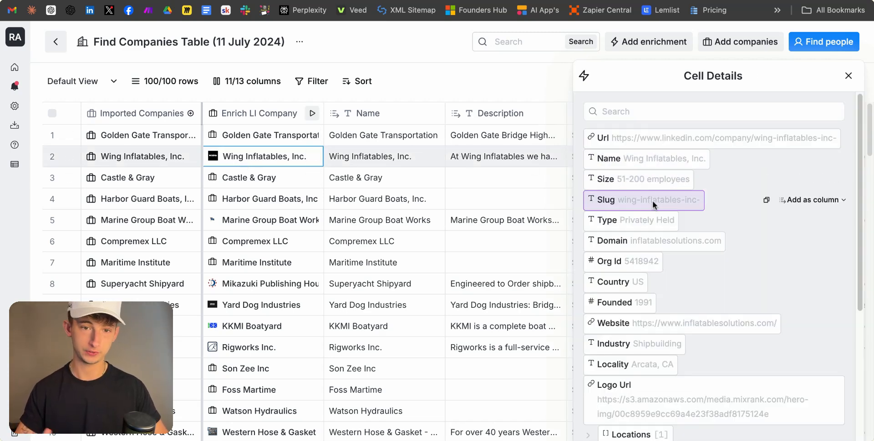
scroll(692, 291, down, 5)
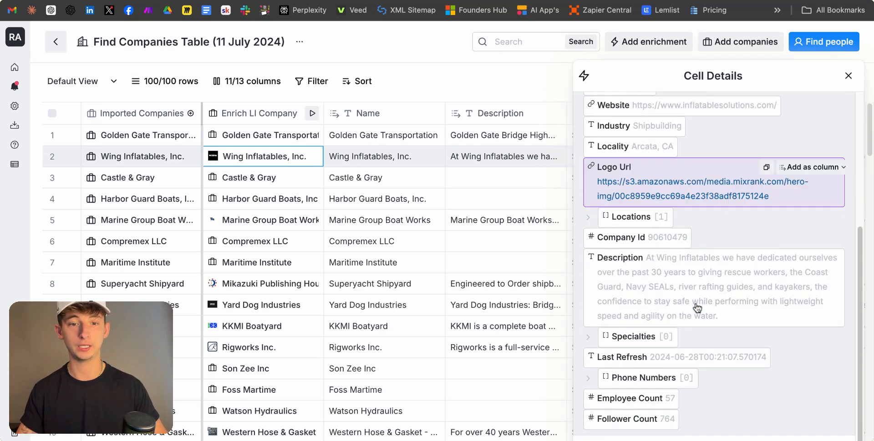
scroll(698, 312, down, 1)
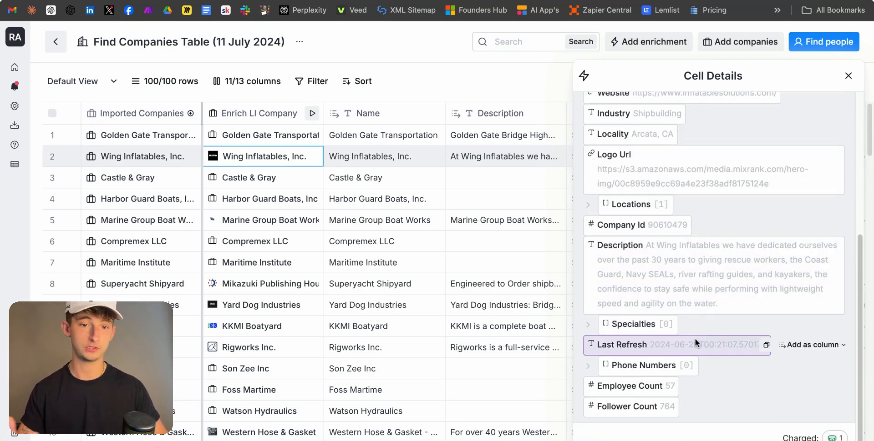
scroll(750, 391, up, 5)
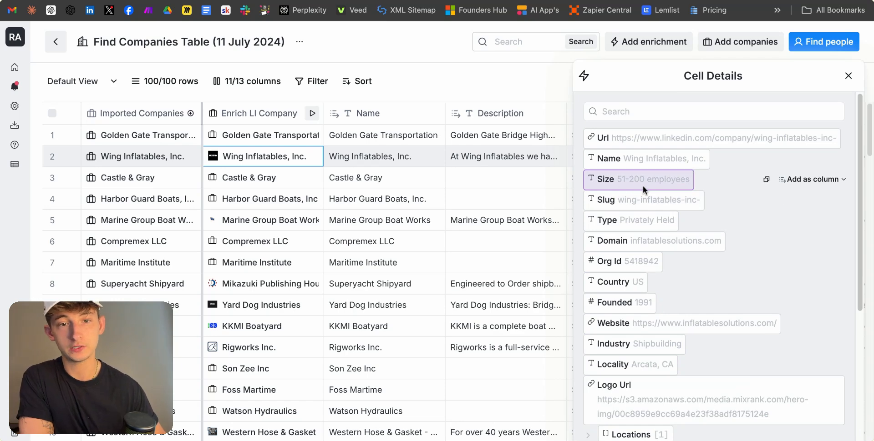
click(848, 77)
Read the full descriptions of Golden Gate Transportation and Marine Group Boat Works in the Description column
click(495, 136)
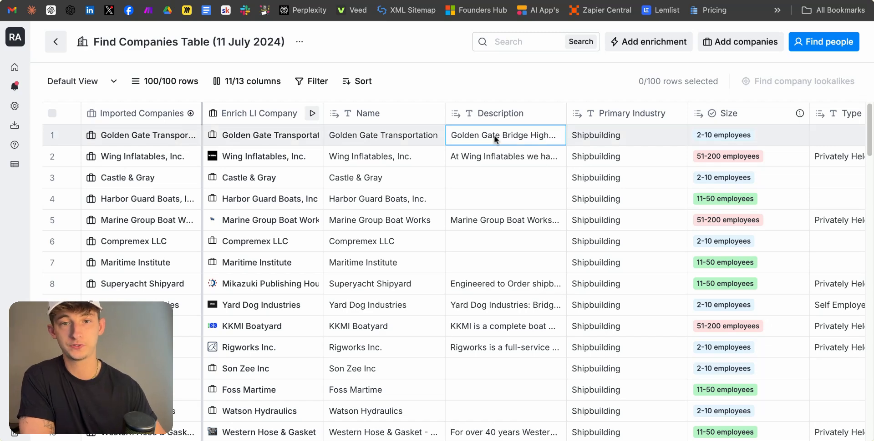
double_click(493, 135)
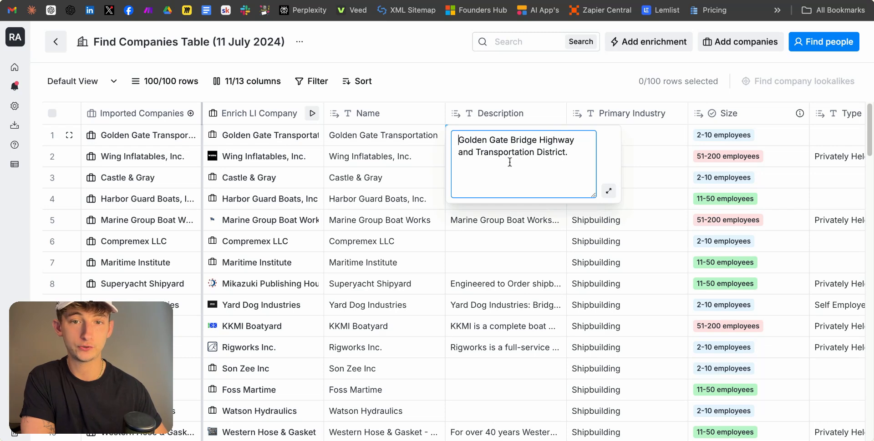
click(499, 220)
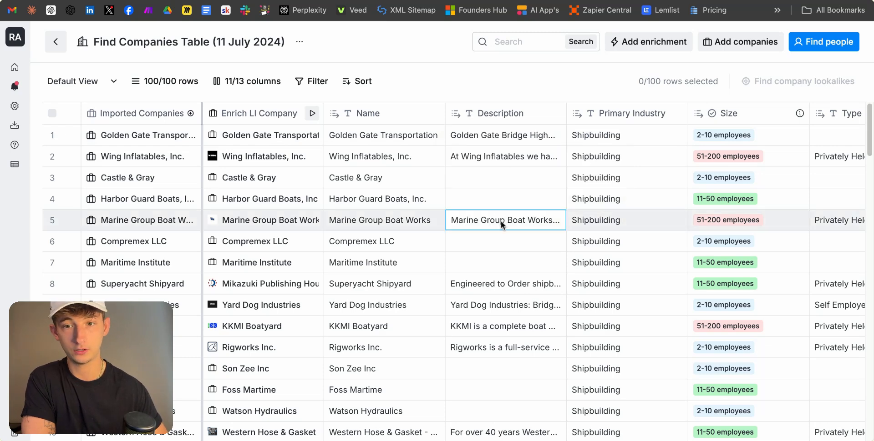
double_click(501, 220)
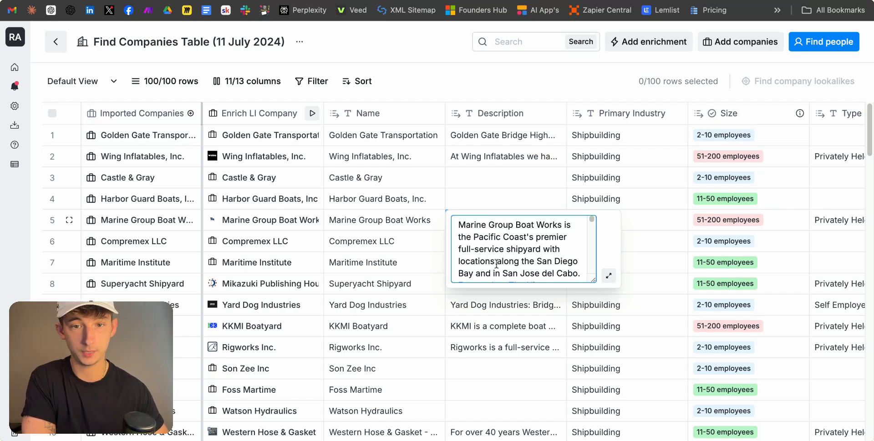
scroll(530, 263, down, 8)
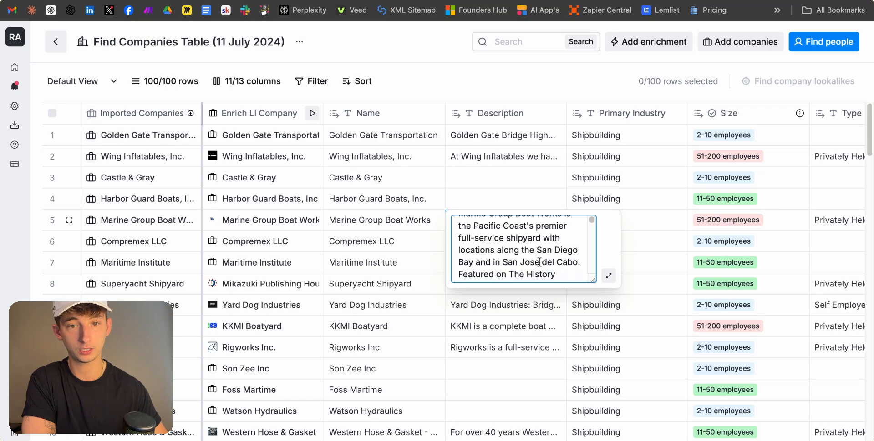
scroll(532, 268, down, 10)
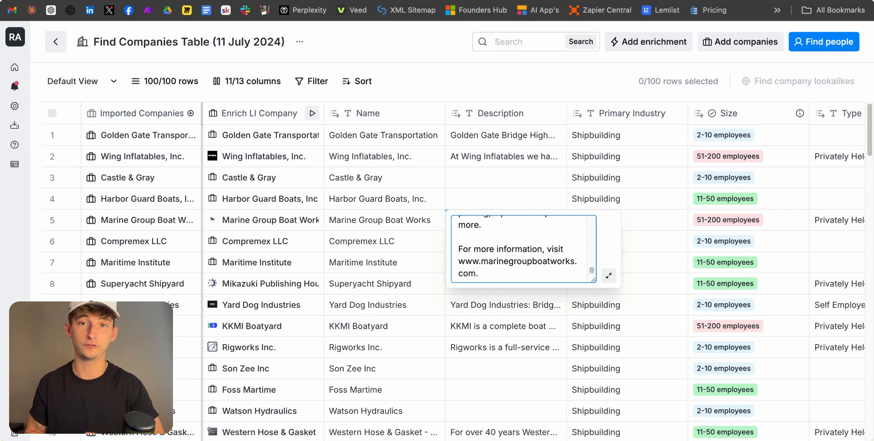
click(479, 329)
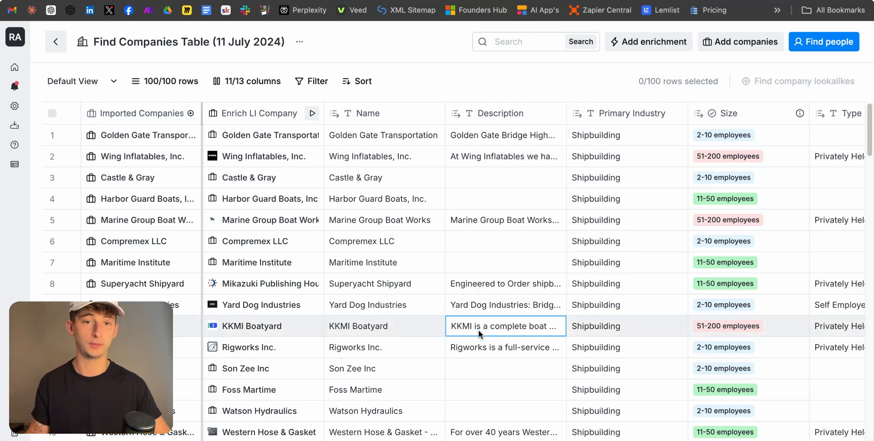
Look through the table's size, type, location, country, domain and LinkedIn URL columns for the imported companies
scroll(483, 272, right, 5)
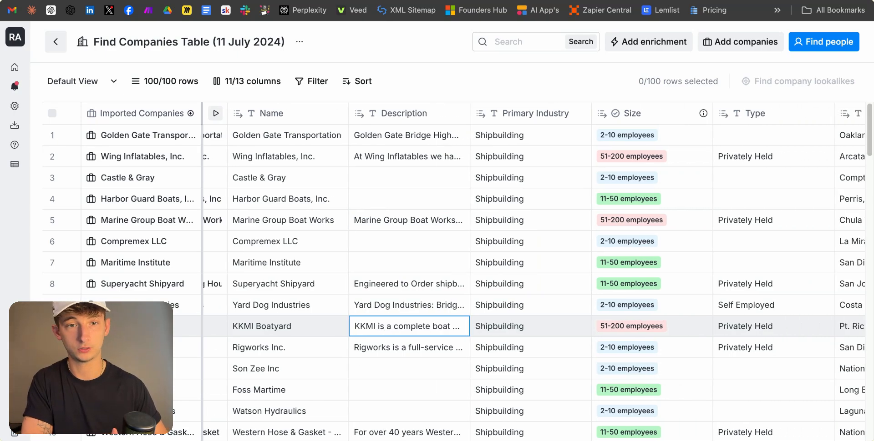
scroll(483, 272, right, 4)
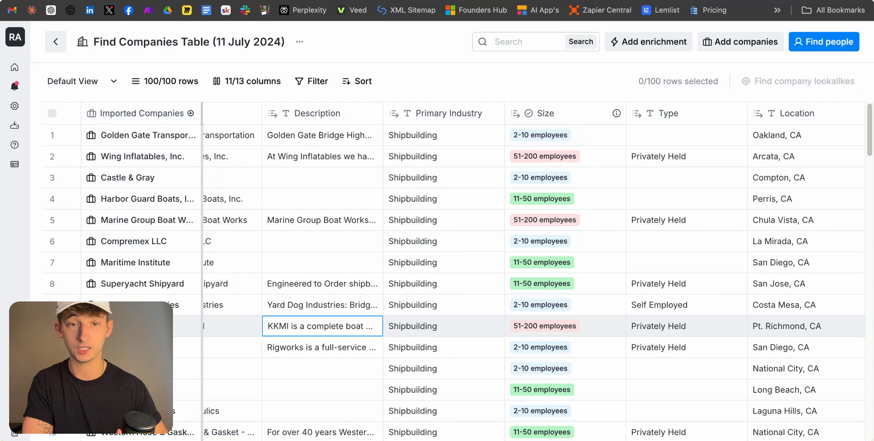
scroll(483, 273, right, 3)
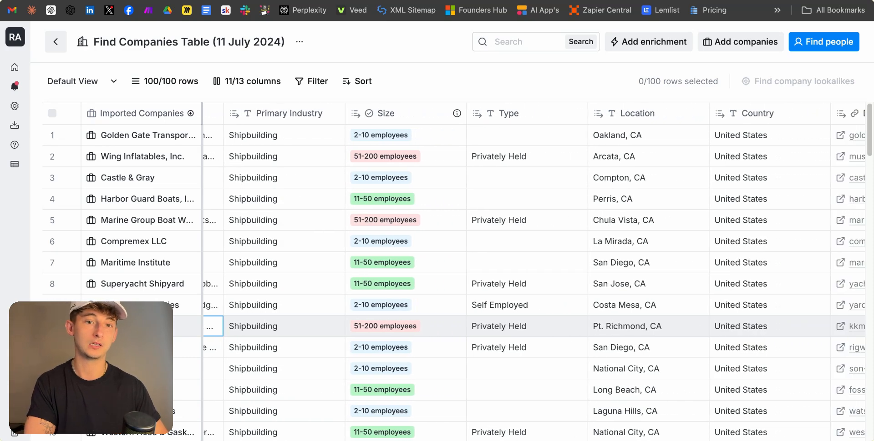
scroll(534, 272, right, 1)
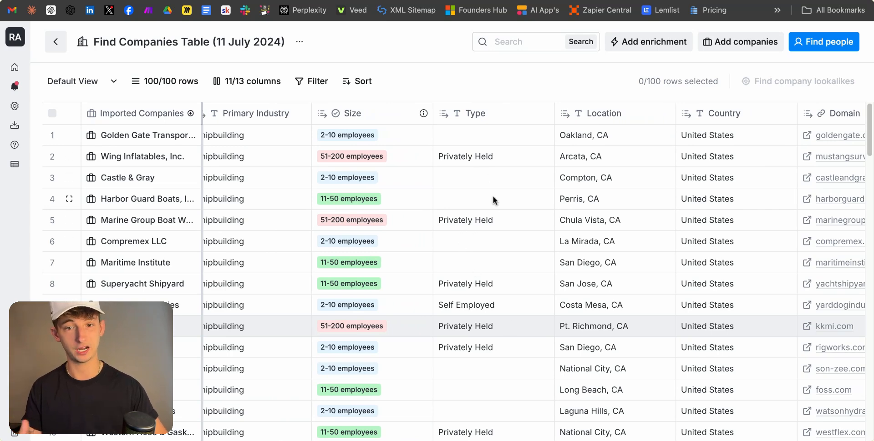
scroll(500, 362, down, 15)
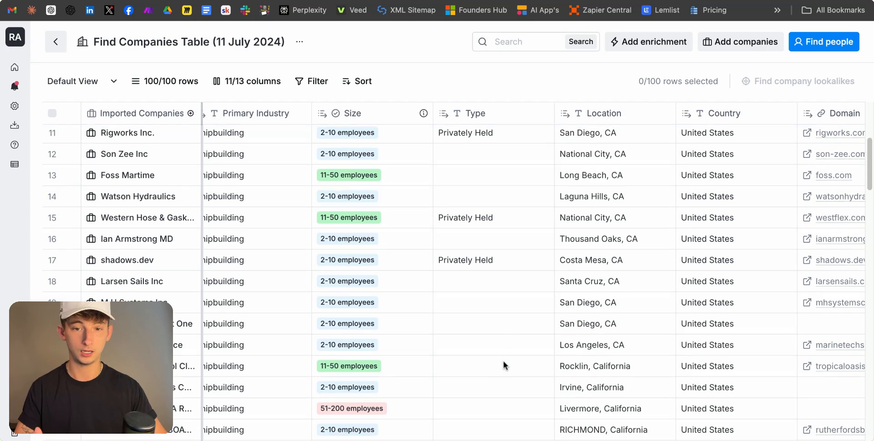
scroll(503, 362, up, 15)
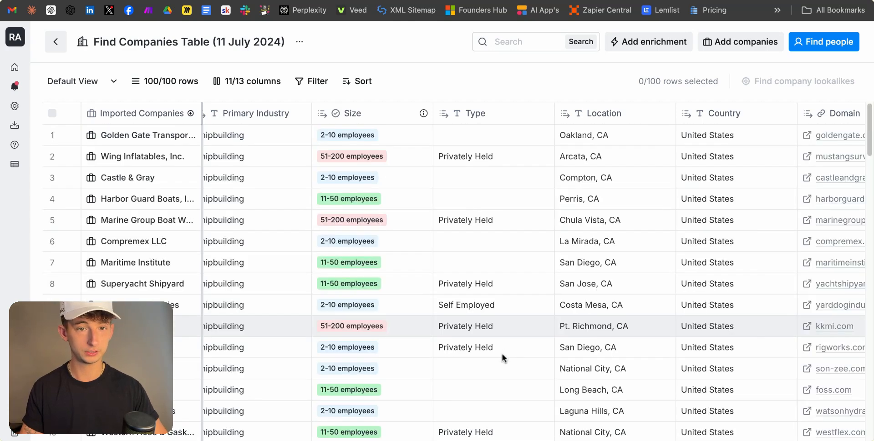
scroll(534, 272, right, 10)
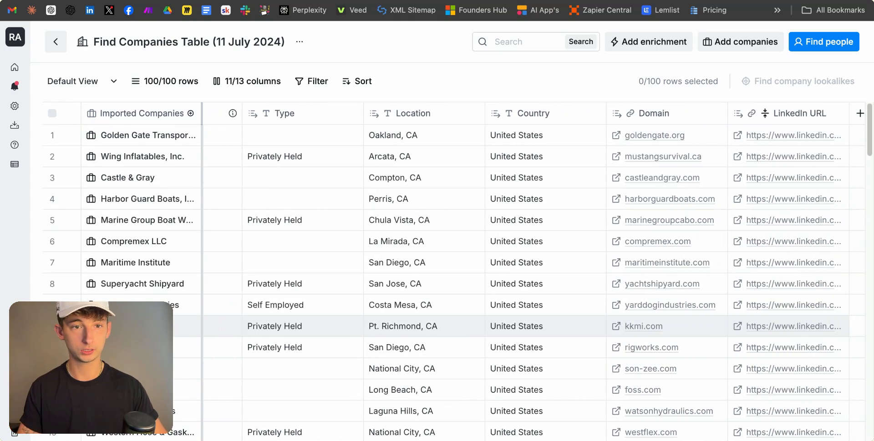
scroll(534, 272, right, 2)
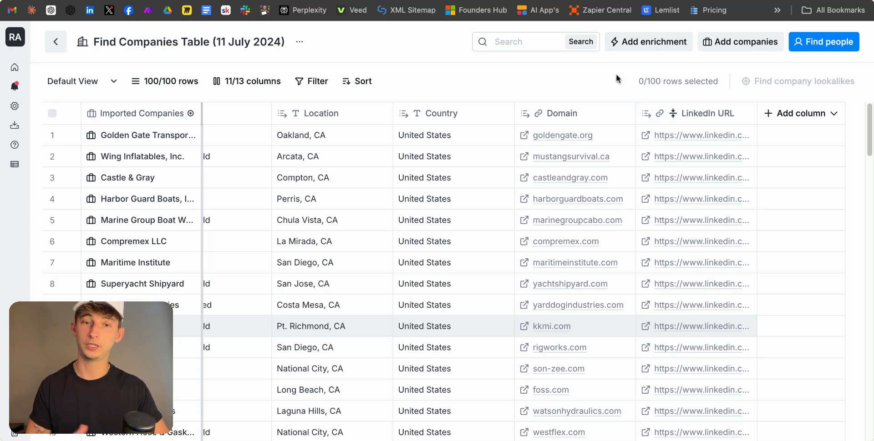
View the column types that can be added and examine the provider options and credit costs of the Address and Competitors enrichments
click(796, 119)
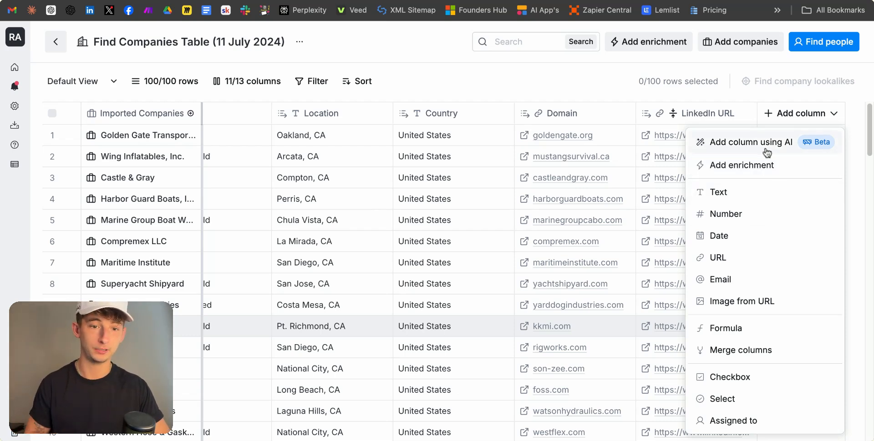
click(650, 70)
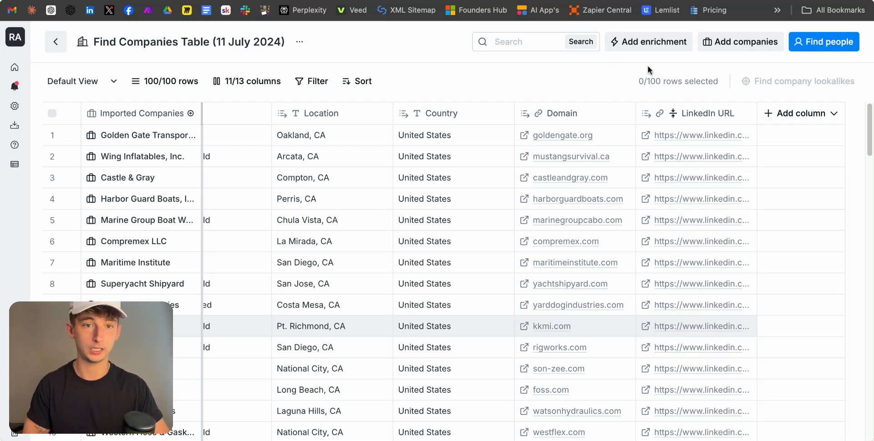
click(668, 48)
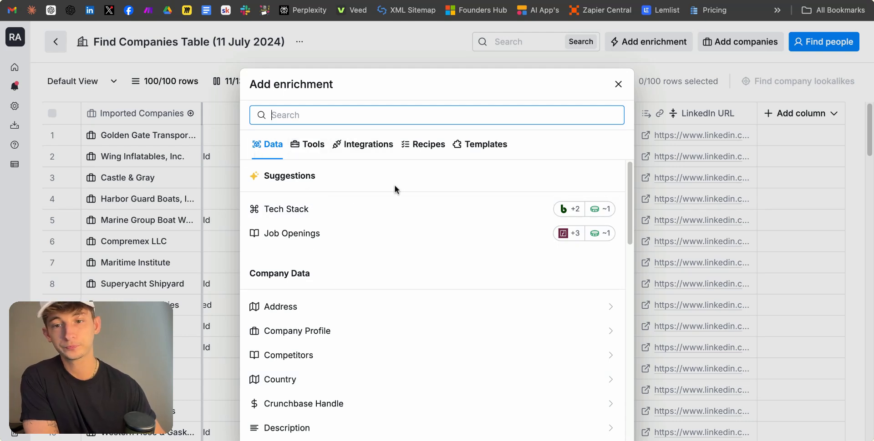
click(326, 316)
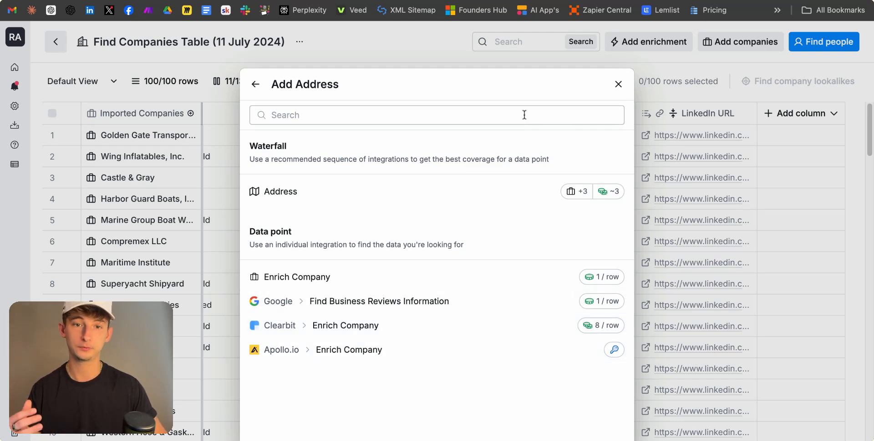
click(255, 84)
scroll(387, 336, down, 4)
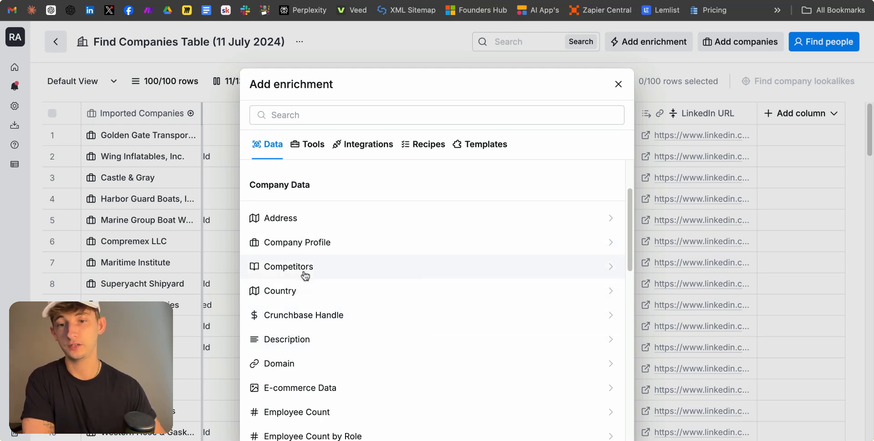
click(306, 271)
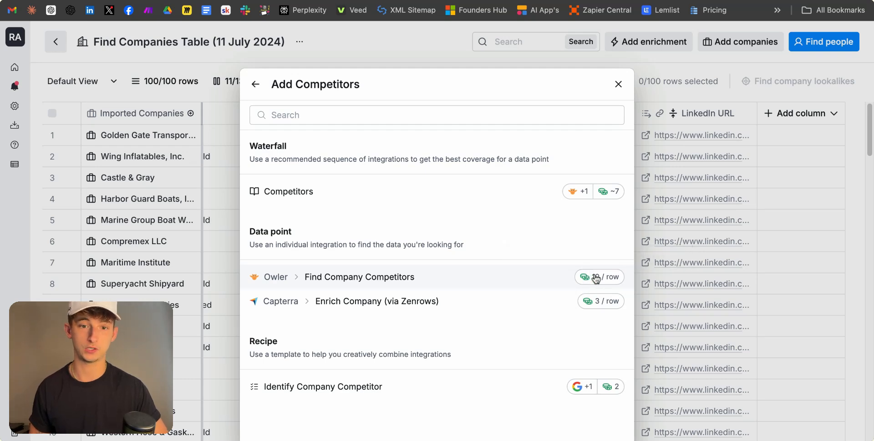
click(255, 85)
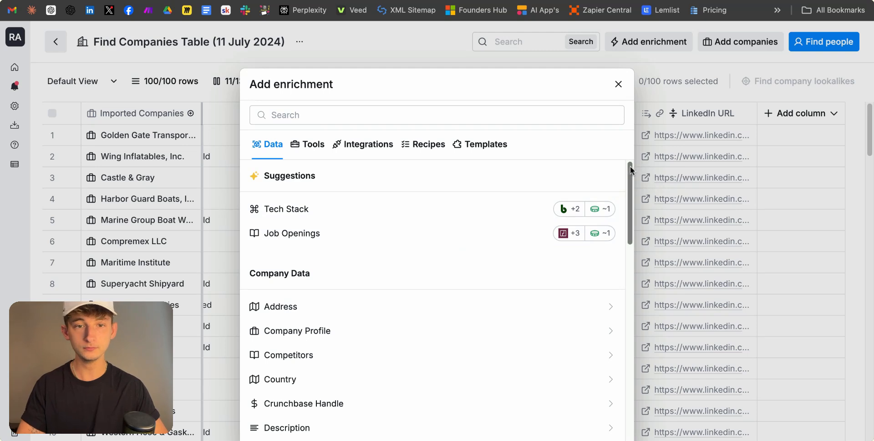
Browse the remaining Company Data enrichments and the data manipulation tools, then close the enrichment catalogue
scroll(628, 169, down, 3)
scroll(629, 173, down, 2)
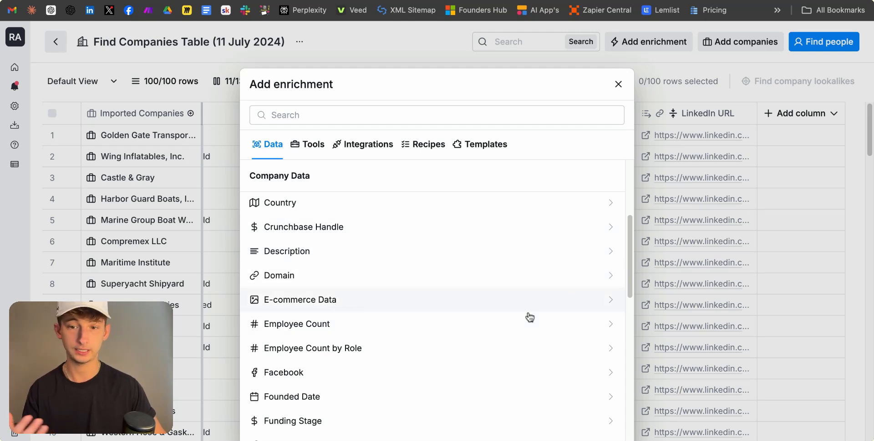
scroll(371, 371, up, 5)
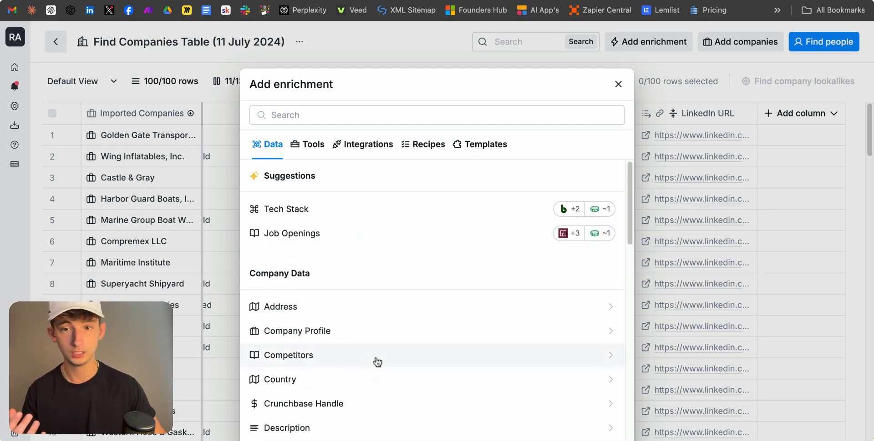
scroll(382, 360, down, 15)
scroll(387, 363, down, 5)
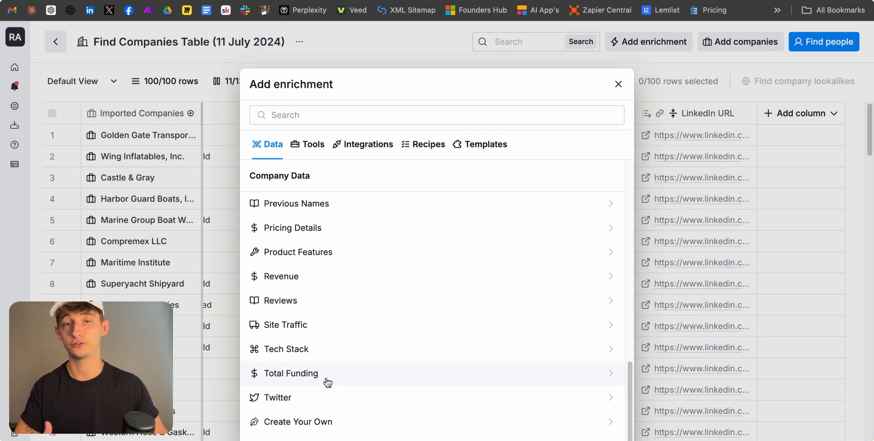
click(307, 153)
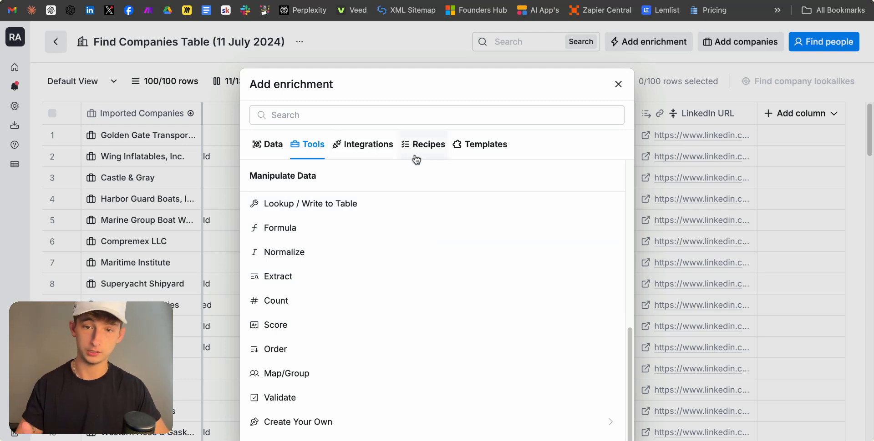
click(636, 94)
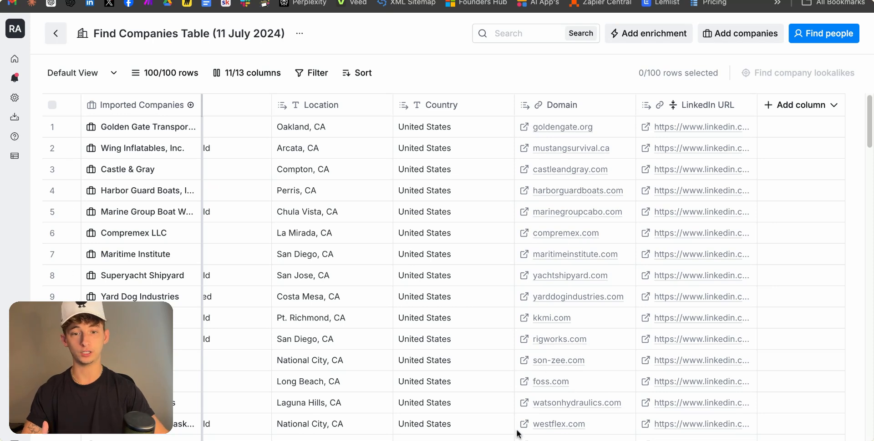
Read the full description of Wing Inflatables, Inc. in the Description column and close it without editing
scroll(245, 415, left, 10)
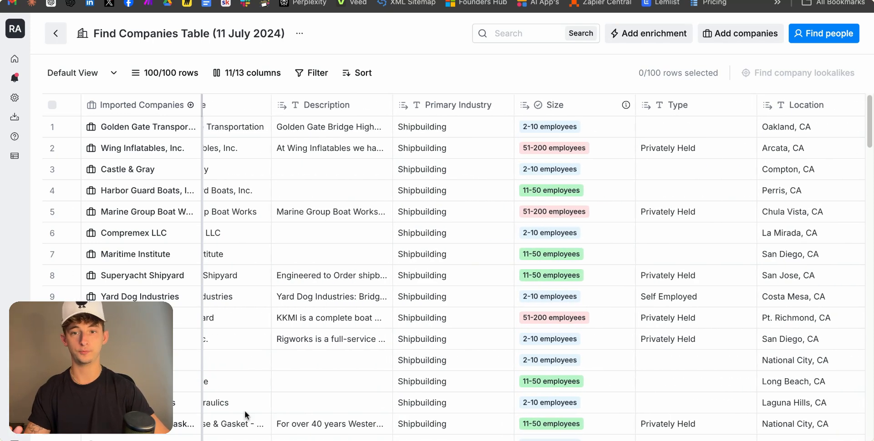
click(334, 149)
click(334, 149)
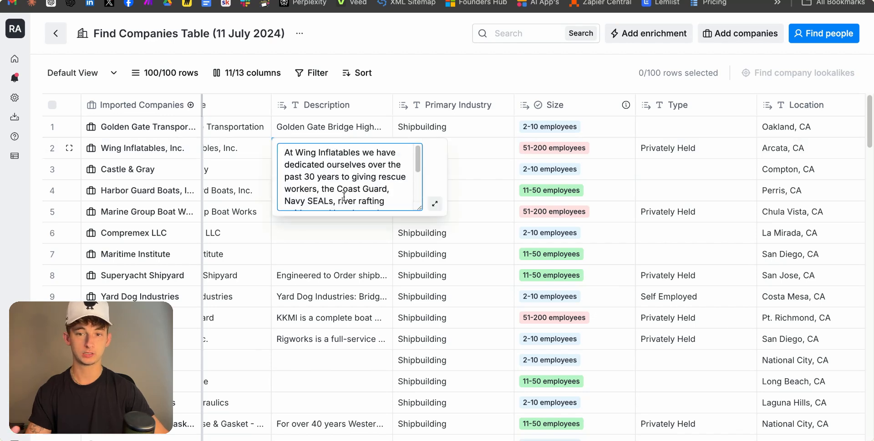
scroll(349, 191, down, 1)
scroll(350, 191, down, 2)
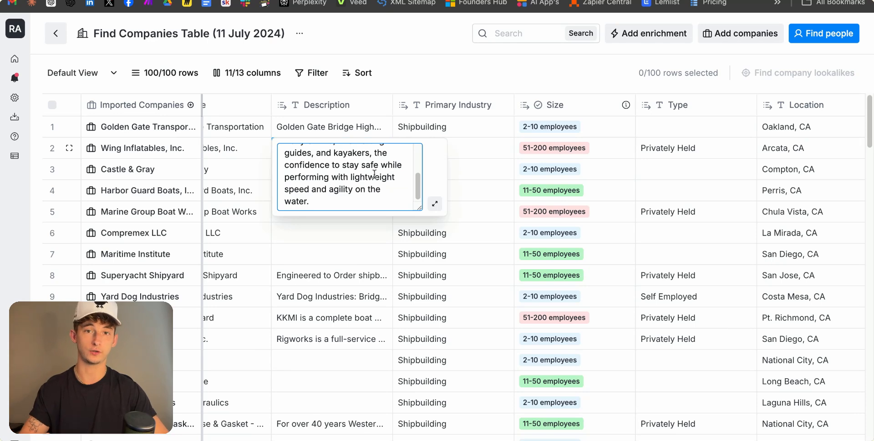
click(595, 58)
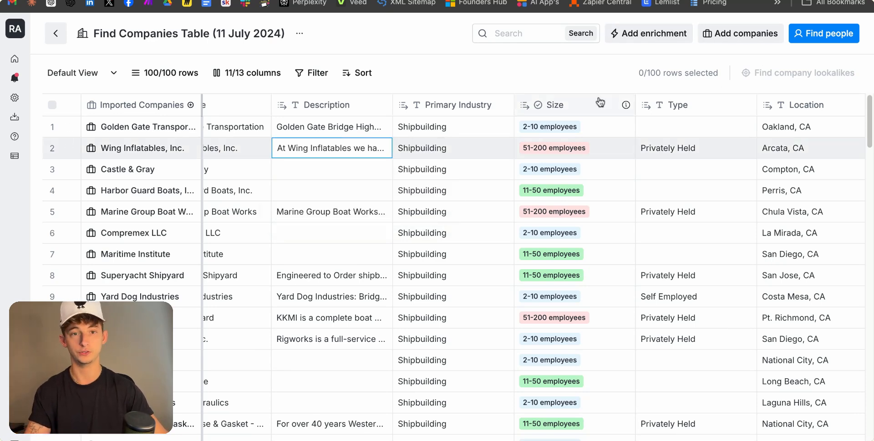
Add a ChatGPT: Generate text enrichment and look over its prompt, system prompt and example settings
click(635, 35)
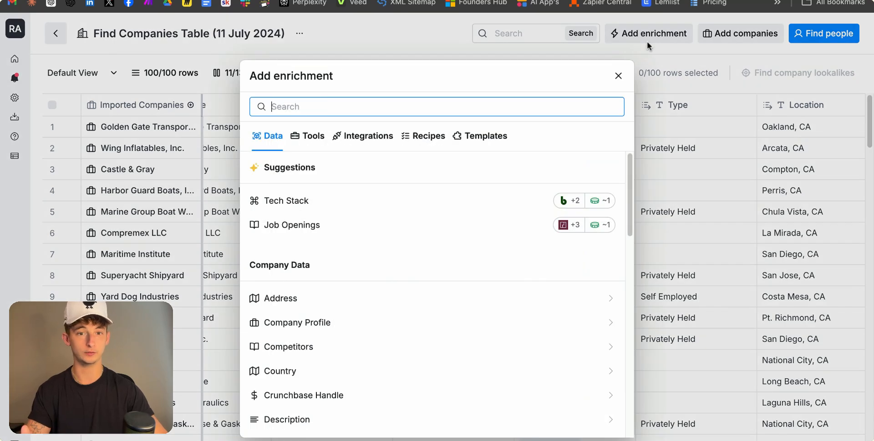
click(311, 139)
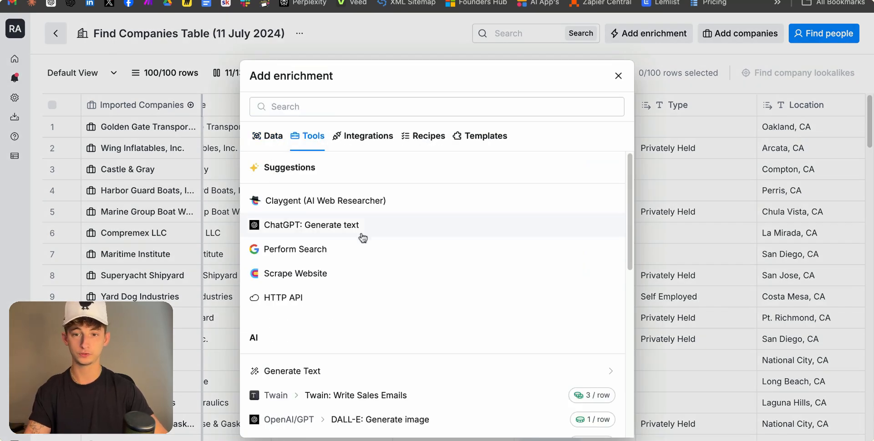
click(296, 240)
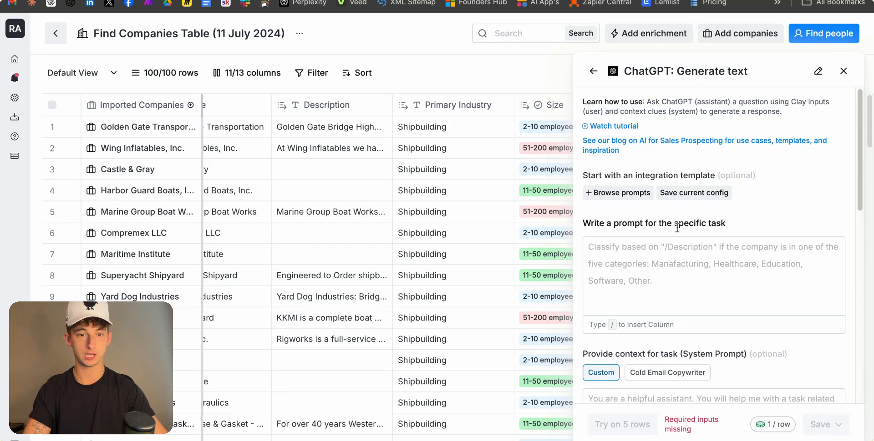
scroll(646, 256, down, 1)
scroll(668, 260, down, 4)
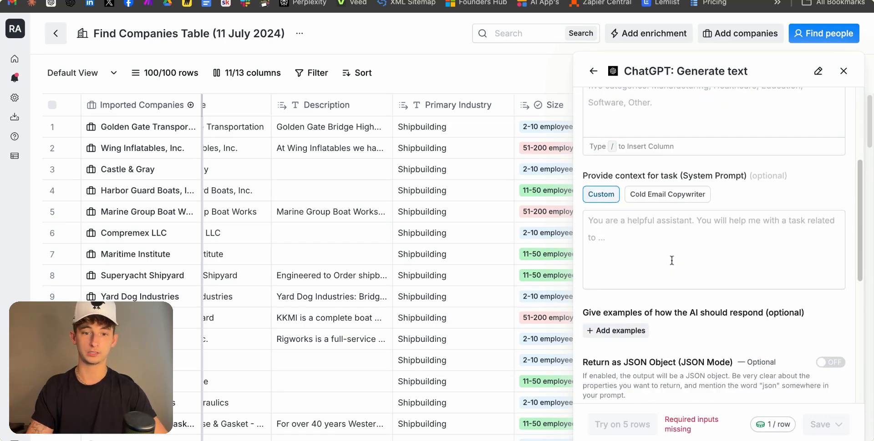
scroll(661, 250, up, 6)
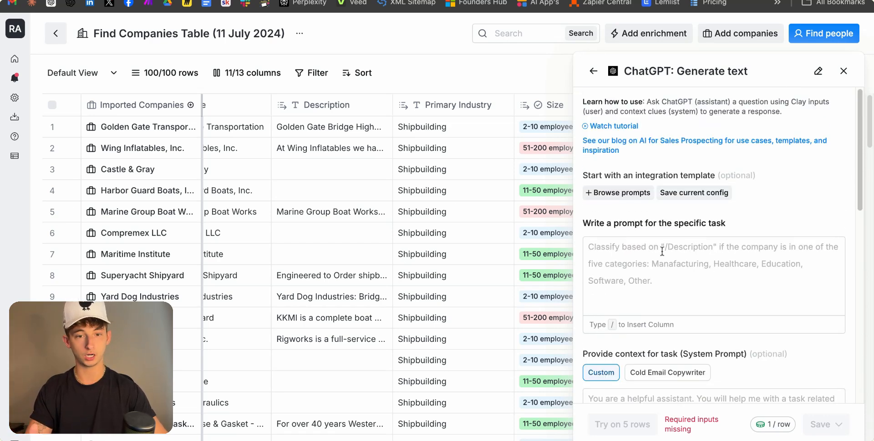
Browse the ChatGPT prompt templates in the Company Info and People Info categories
click(622, 192)
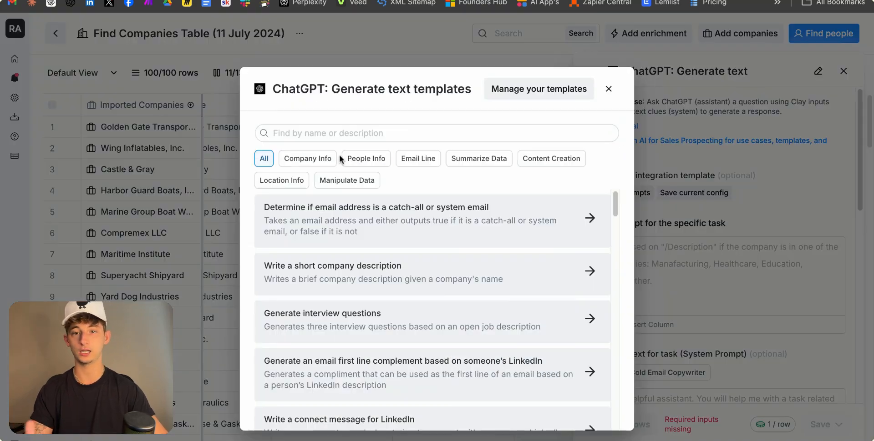
click(287, 161)
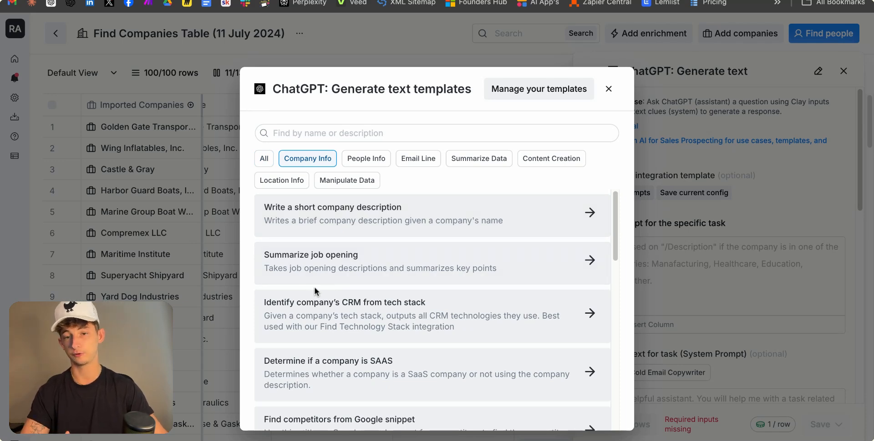
scroll(318, 285, down, 10)
scroll(397, 325, down, 5)
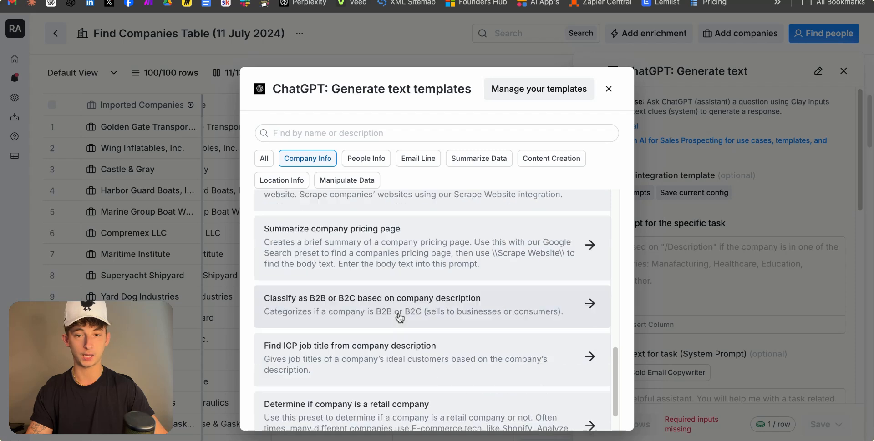
click(364, 159)
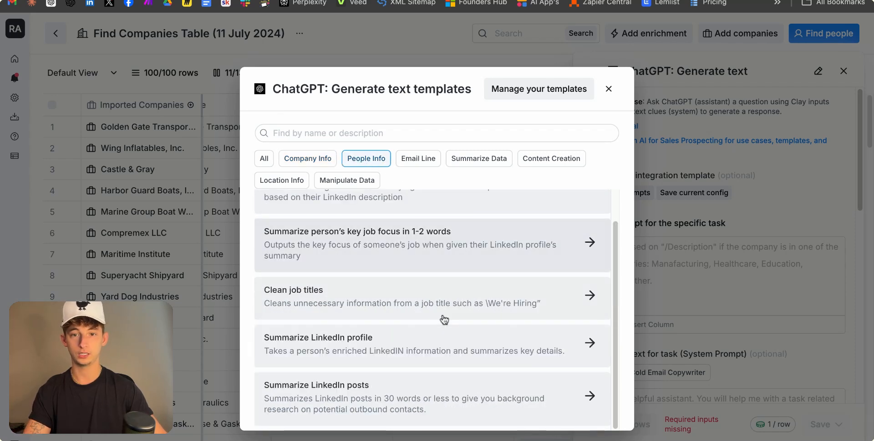
scroll(397, 318, up, 1)
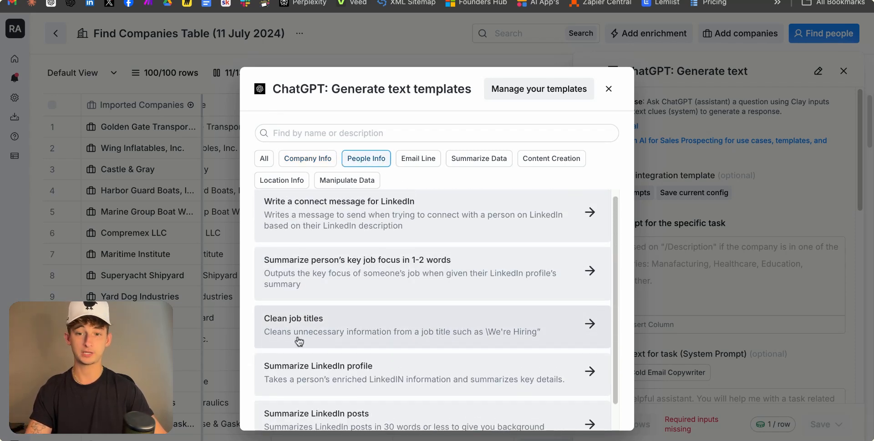
scroll(373, 374, down, 1)
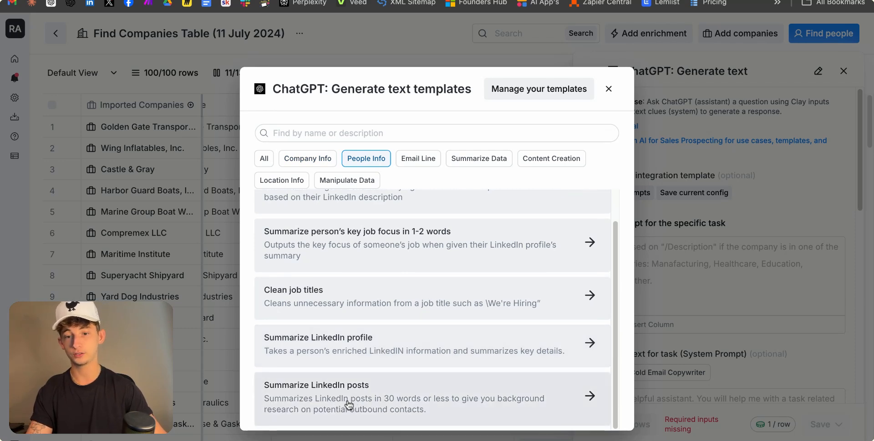
View the prompt templates under Summarize Data, Content Creation, Location Info and Manipulate Data
click(469, 163)
click(561, 164)
click(294, 180)
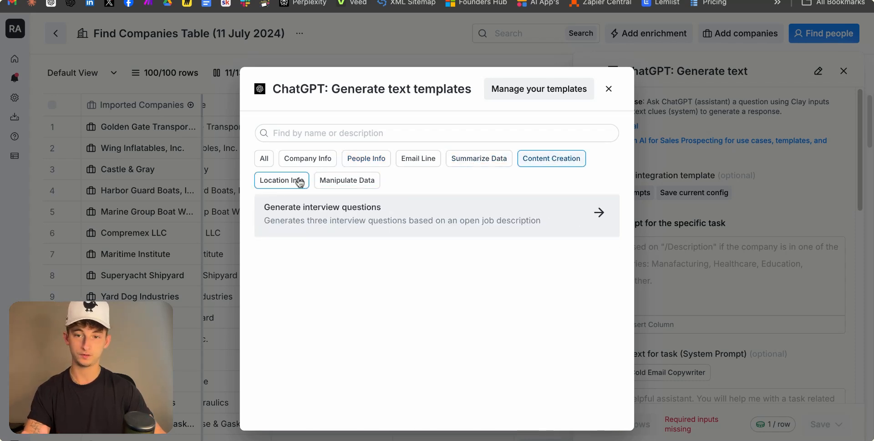
click(333, 183)
Open the Email Line template for a first-line compliment based on someone's LinkedIn and examine its prompt preview and Summary placeholder
click(425, 158)
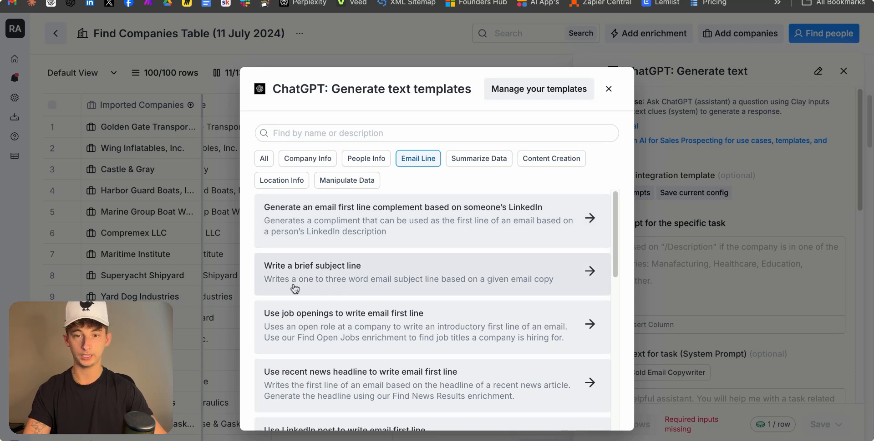
click(326, 227)
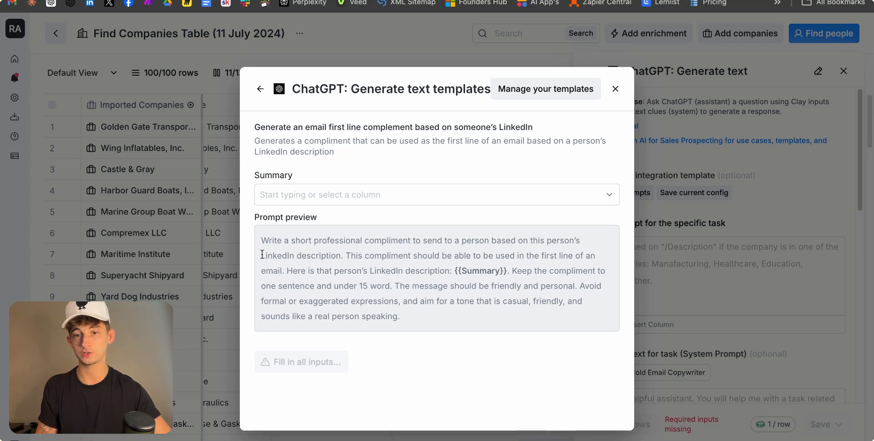
drag(265, 256, 336, 256)
click(332, 258)
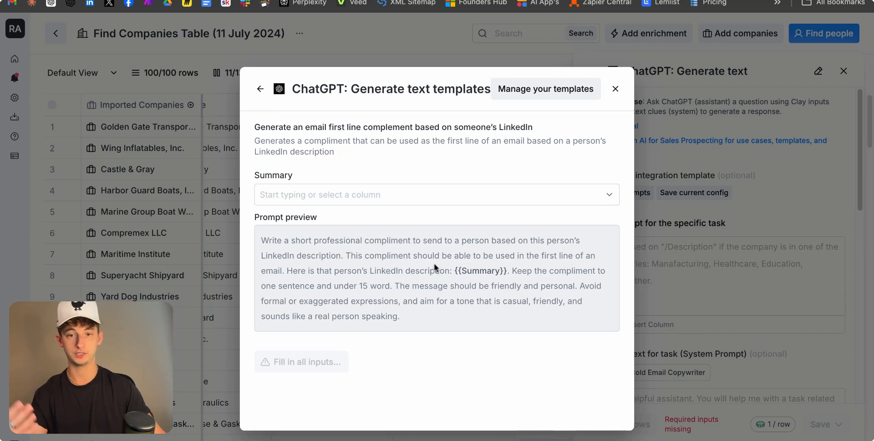
drag(455, 271, 507, 272)
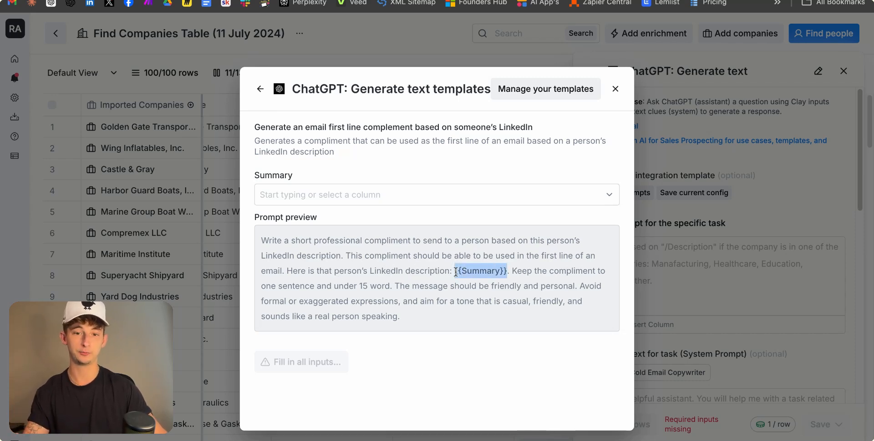
click(503, 285)
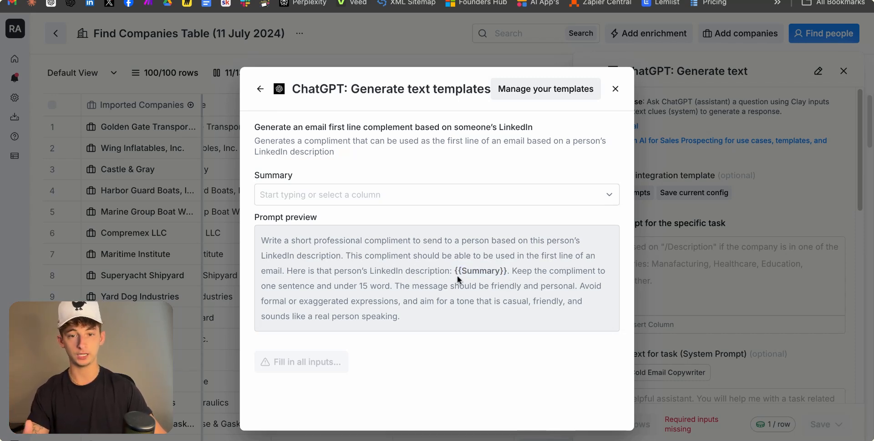
Map the template's Summary input to the Description column and apply the template to the prompt
click(320, 203)
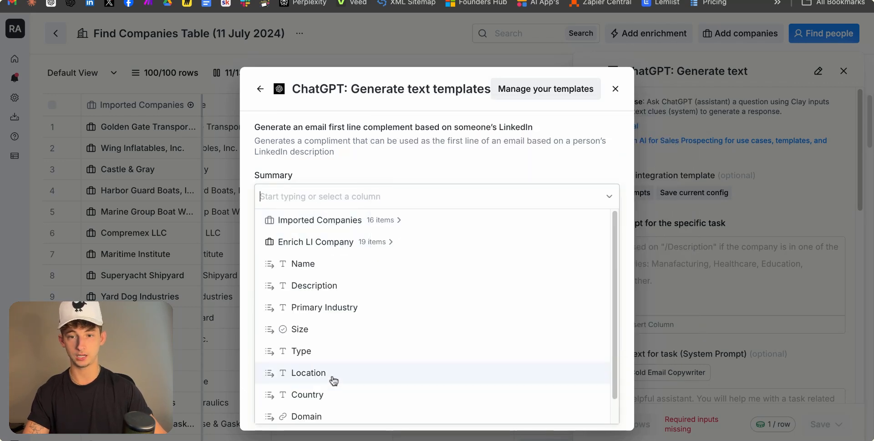
click(307, 294)
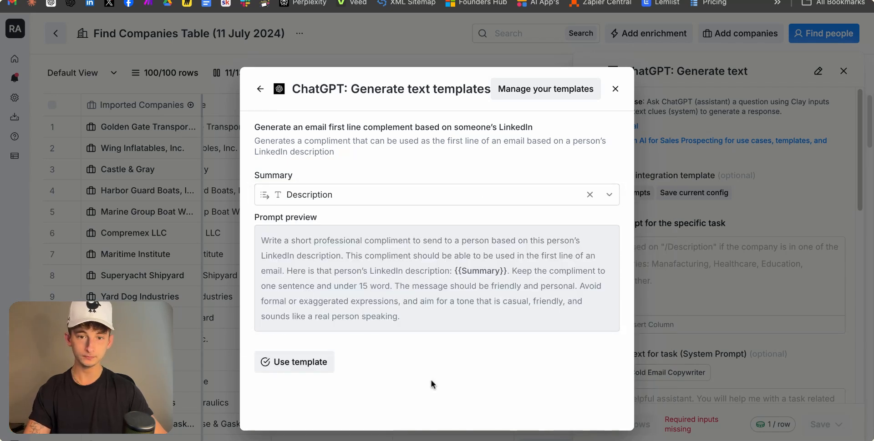
click(283, 364)
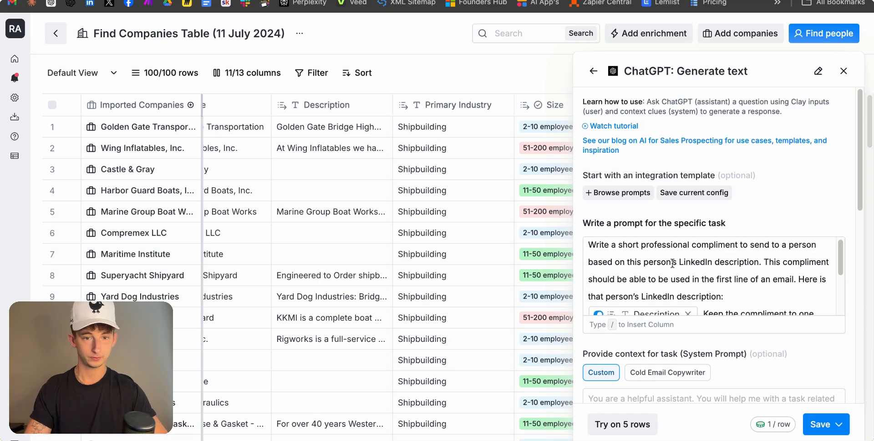
Replace "LinkedIn" with "company" in the prompt's first sentence so it refers to the person's company description
double_click(711, 262)
text(company)
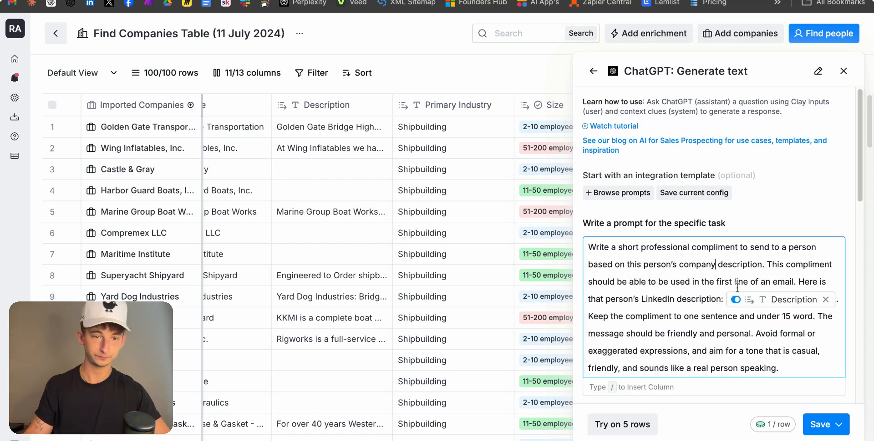
mouse_move(733, 298)
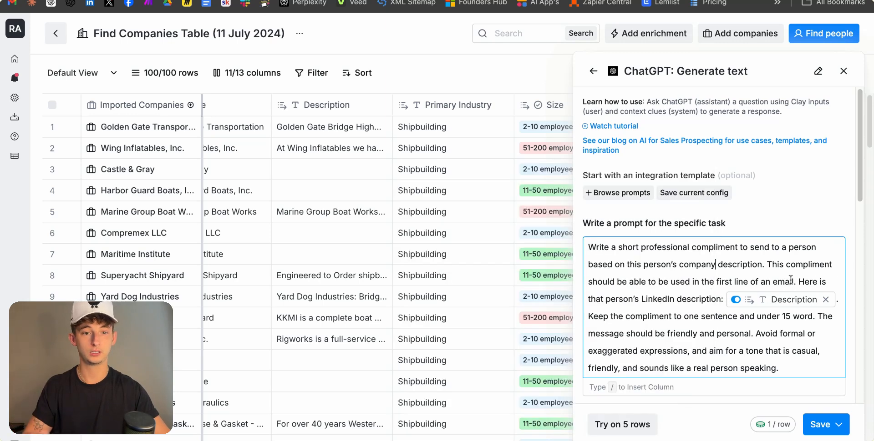
Review the remaining ChatGPT enrichment settings, then save the enrichment and run it on 10 rows
scroll(674, 308, down, 3)
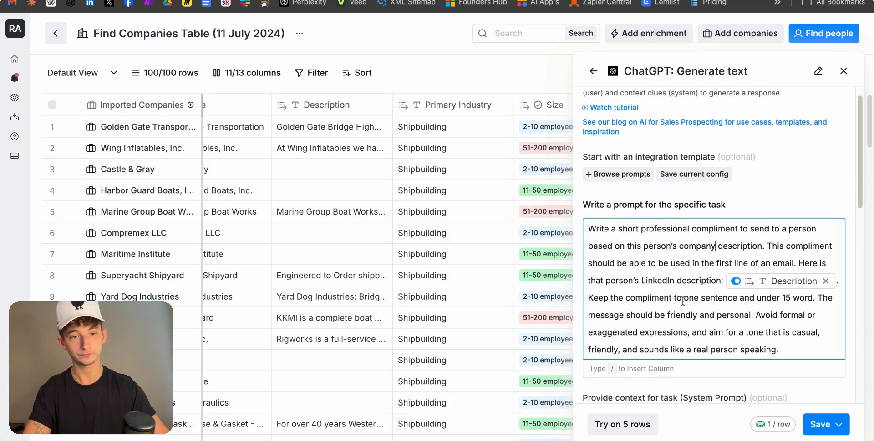
scroll(675, 308, down, 1)
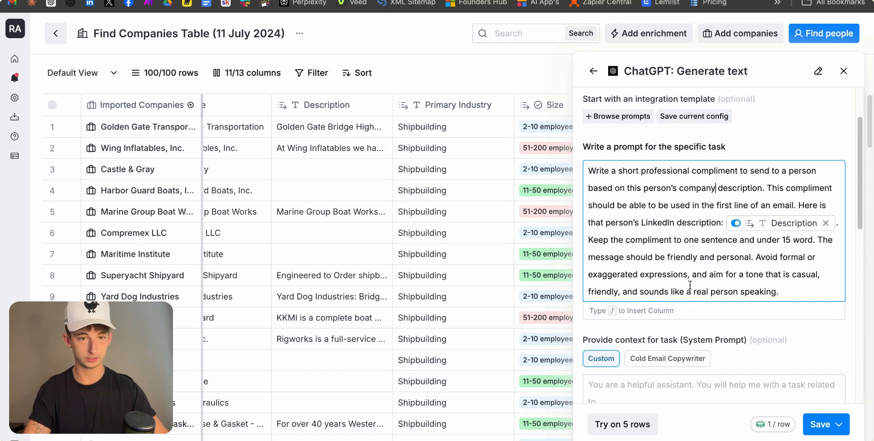
scroll(714, 307, down, 15)
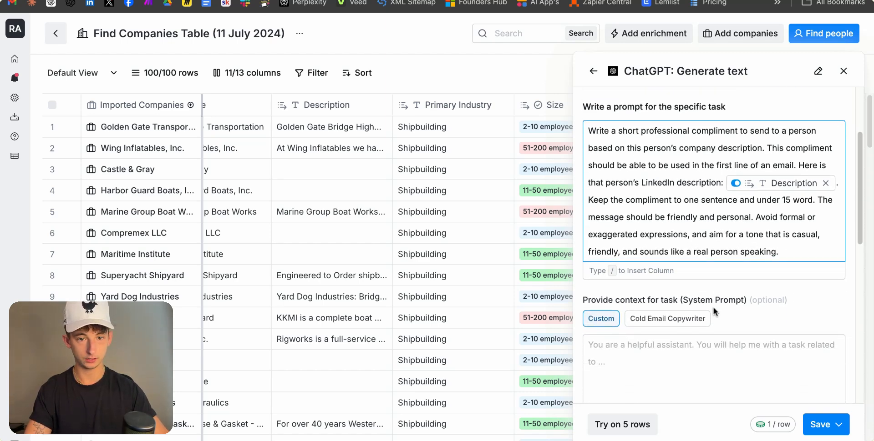
scroll(703, 341, down, 5)
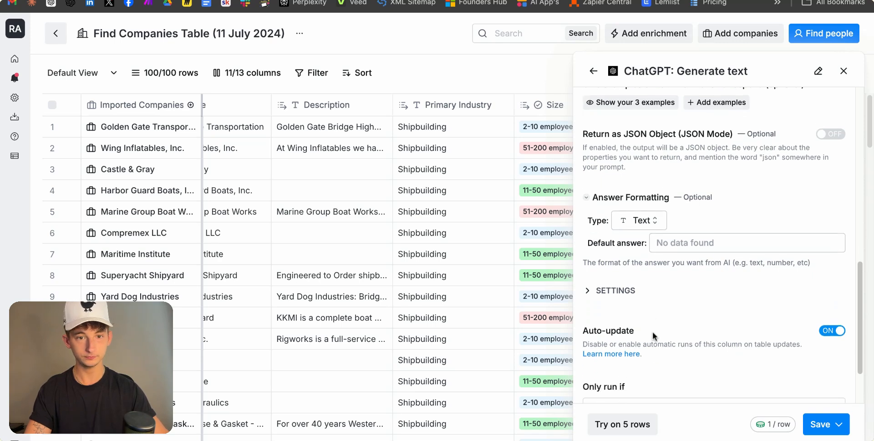
click(833, 435)
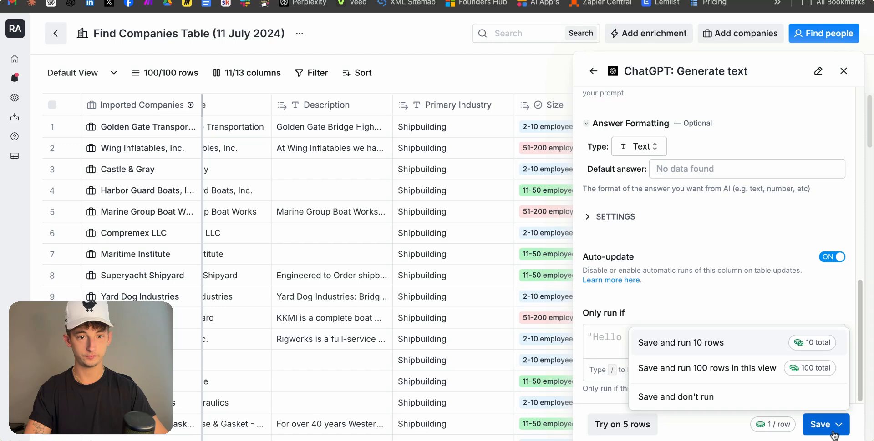
click(691, 346)
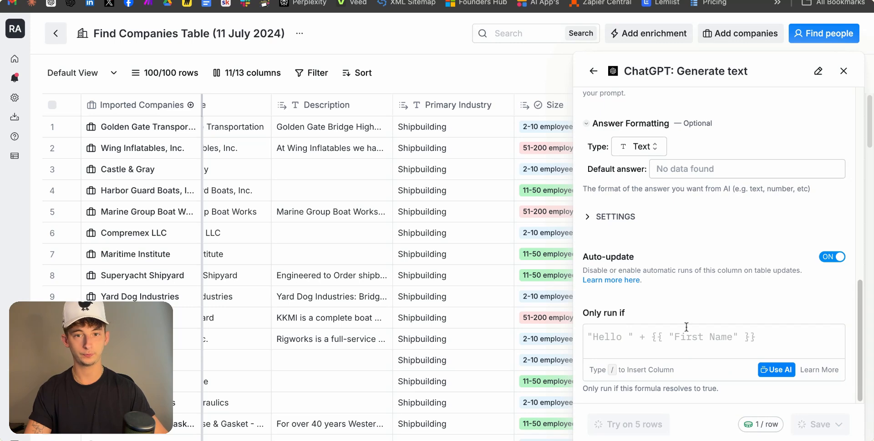
click(593, 71)
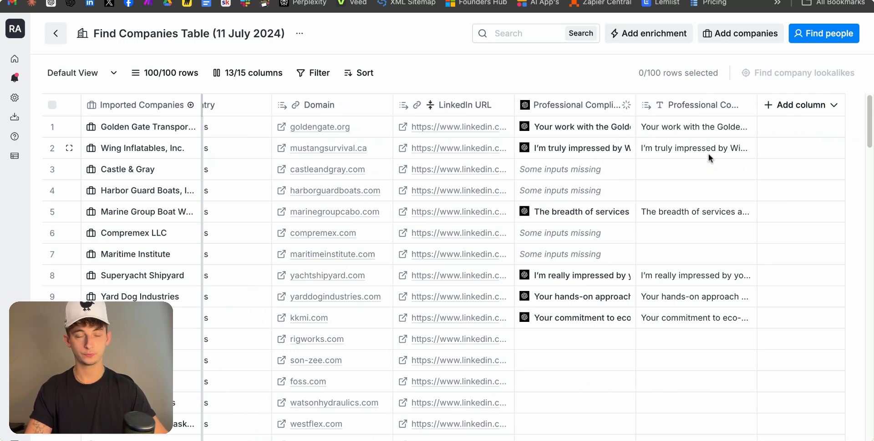
Read the full generated compliment for the Golden Gate company in the first row, then close its cell details
click(556, 130)
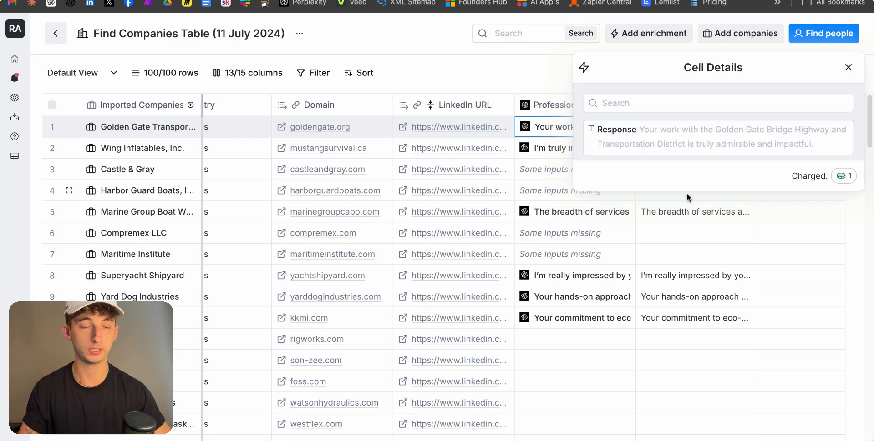
click(651, 247)
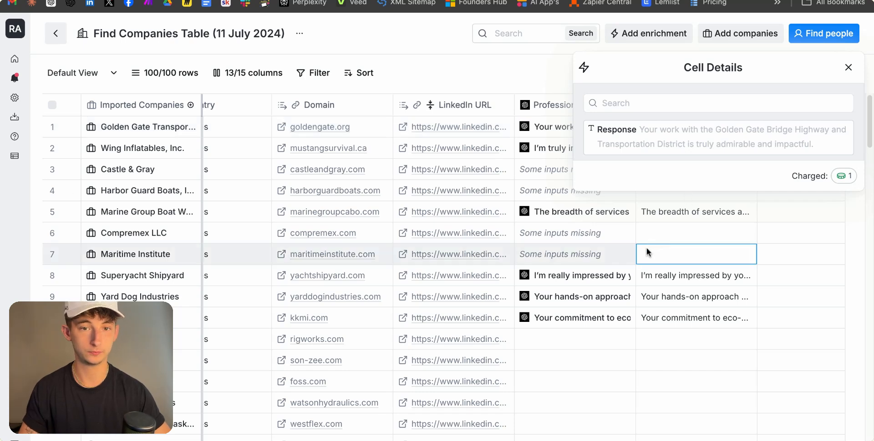
click(847, 68)
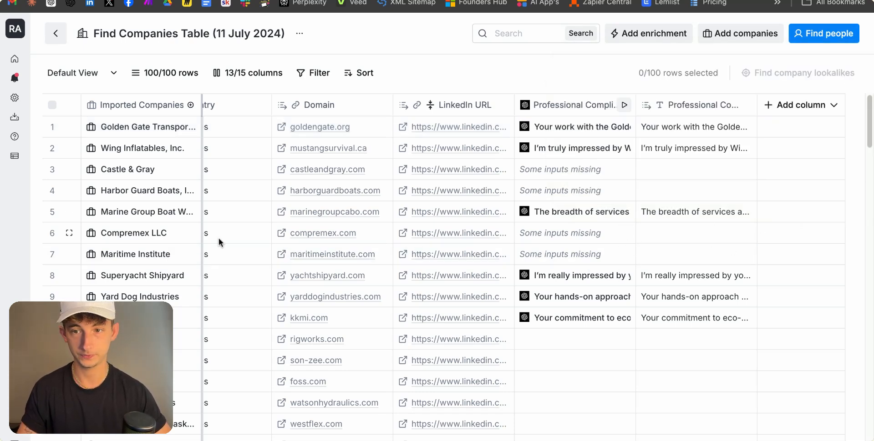
Read the full generated compliment for Marine Group Boat Works in row 5 and examine its response output
click(554, 213)
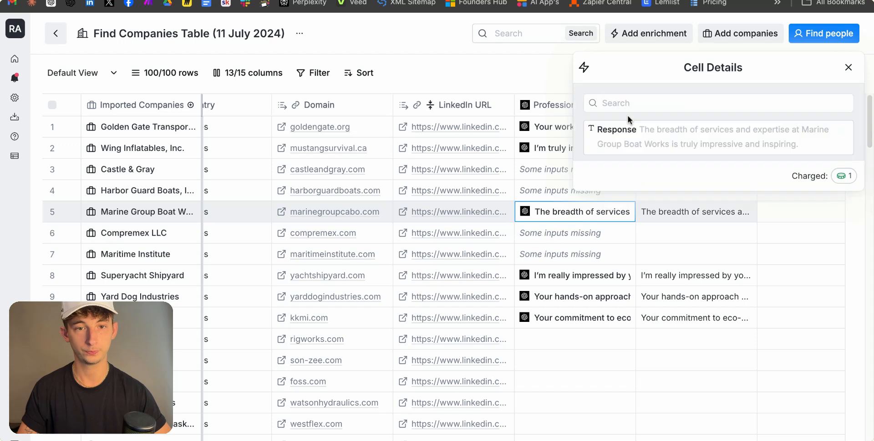
click(684, 213)
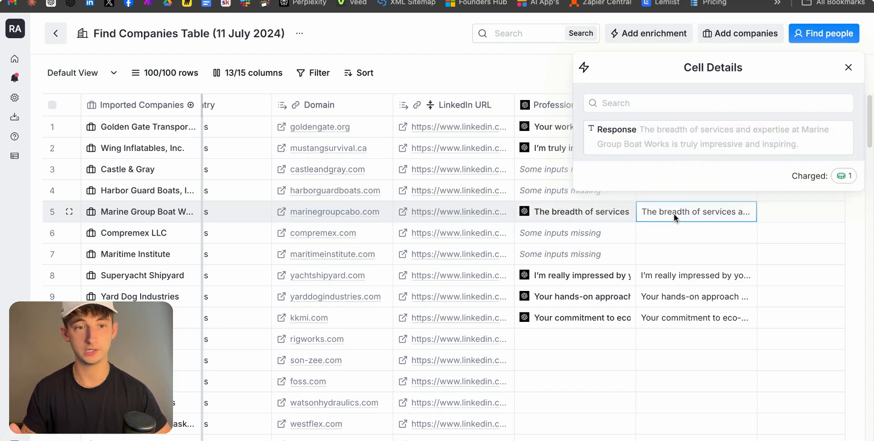
mouse_move(641, 146)
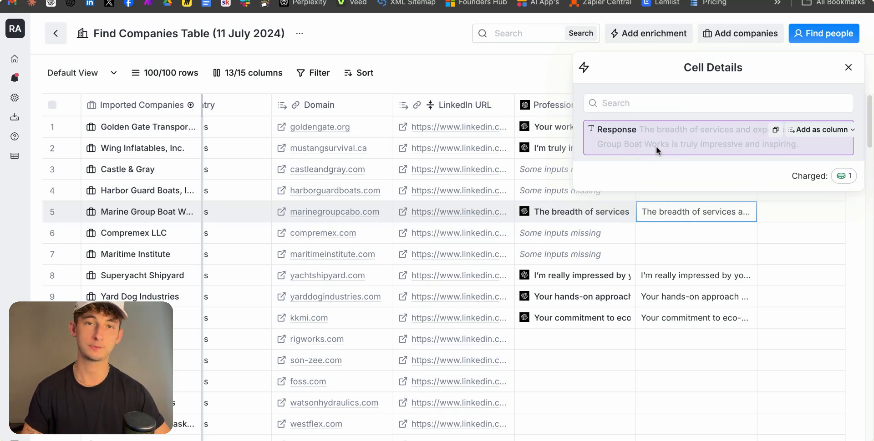
Set up a Revenue waterfall enrichment that tries Clearbit and then Owler, with the Domain column as its input
click(667, 255)
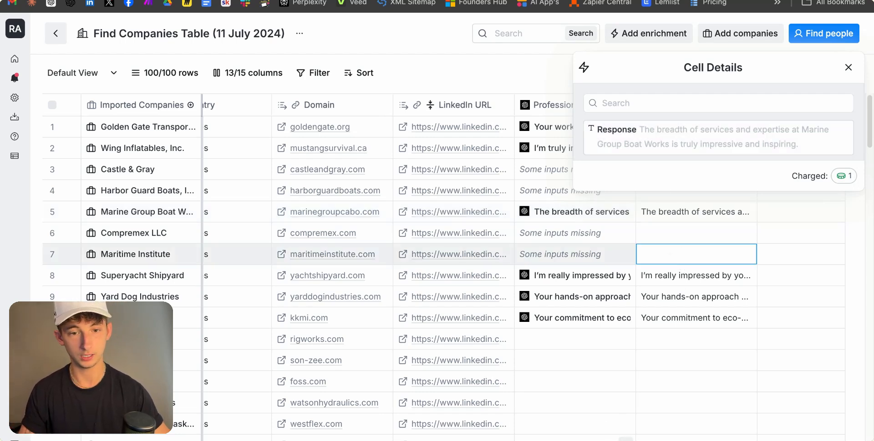
scroll(531, 268, left, 1)
click(642, 35)
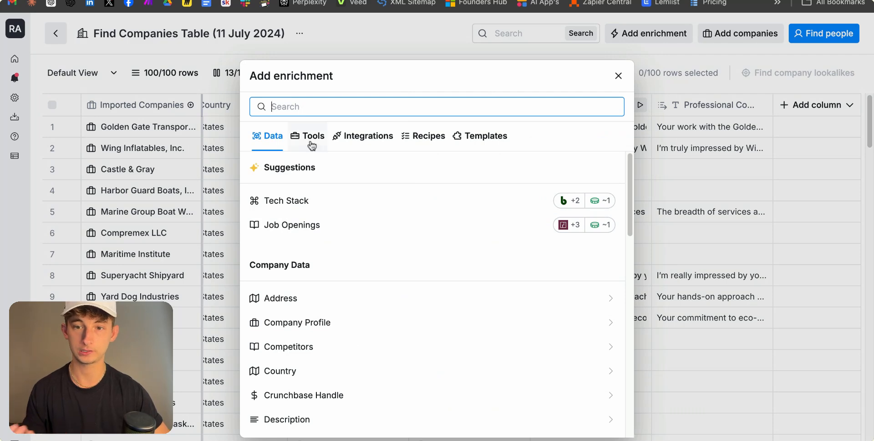
scroll(331, 295, down, 10)
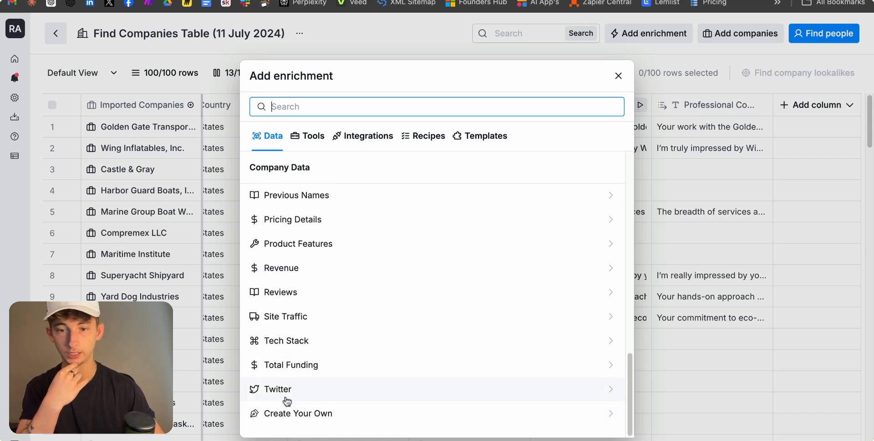
click(302, 270)
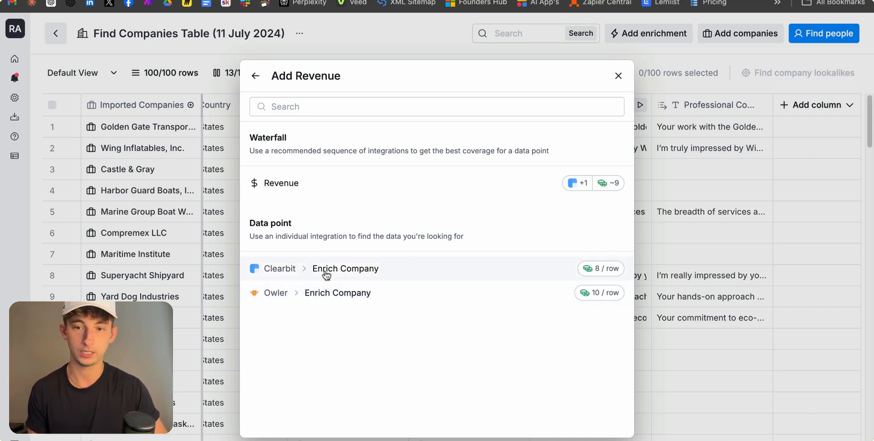
click(288, 193)
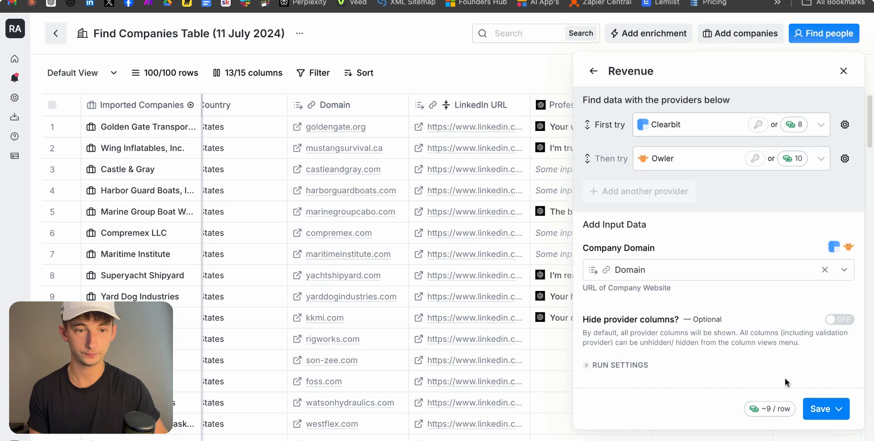
Save the Revenue enrichment and run it on the first 10 rows of the table
click(819, 409)
click(709, 329)
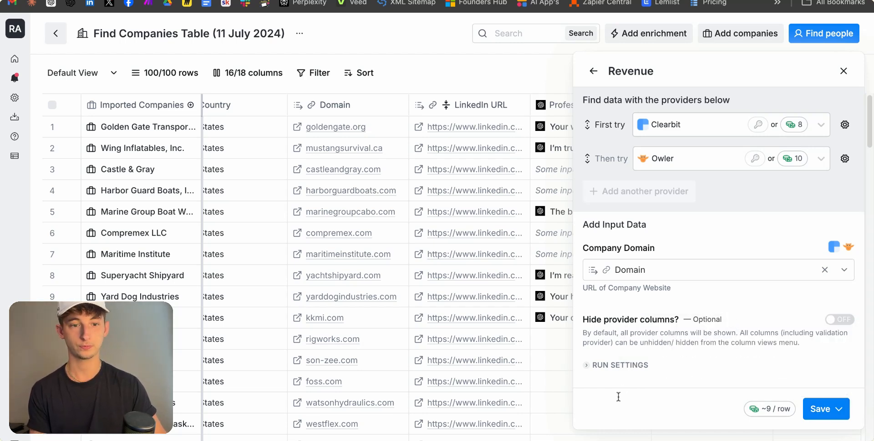
scroll(645, 419, right, 8)
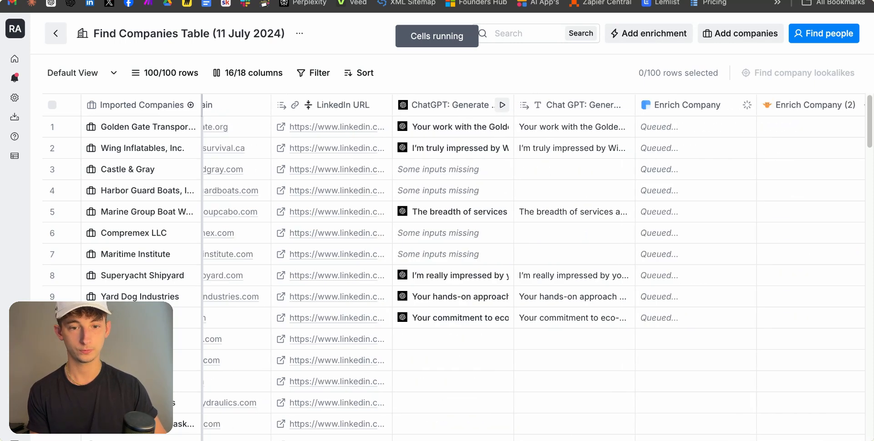
scroll(455, 127, right, 2)
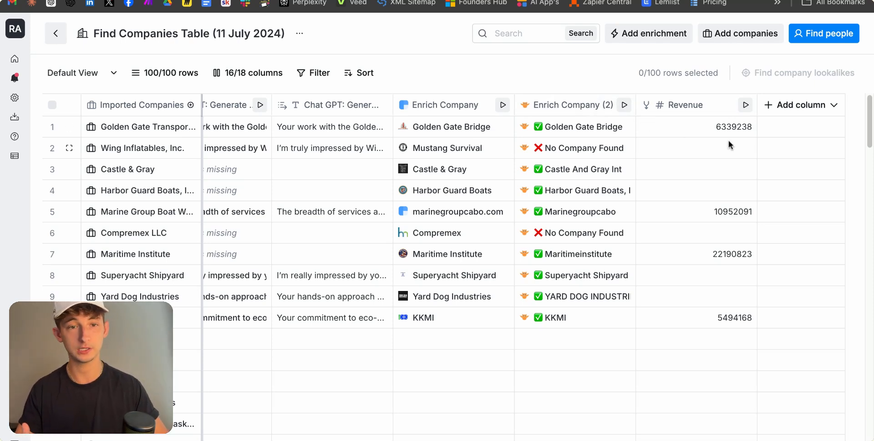
Examine the filled and blank Revenue cells across the 10 enriched company rows
click(699, 127)
click(699, 127)
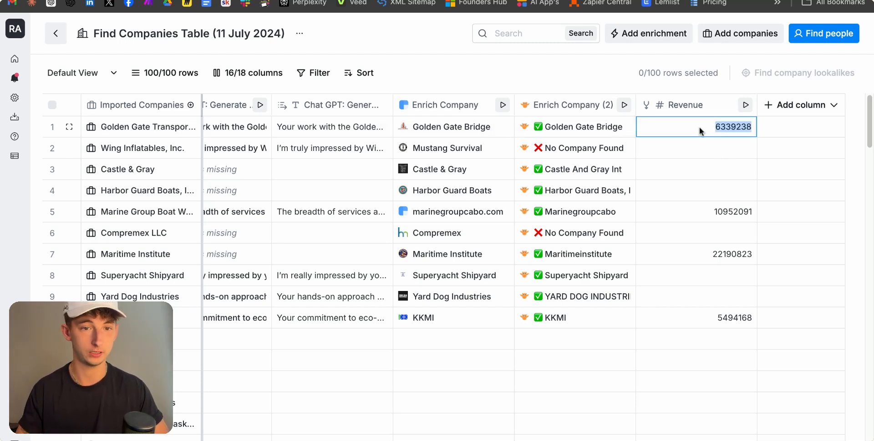
click(698, 127)
click(677, 169)
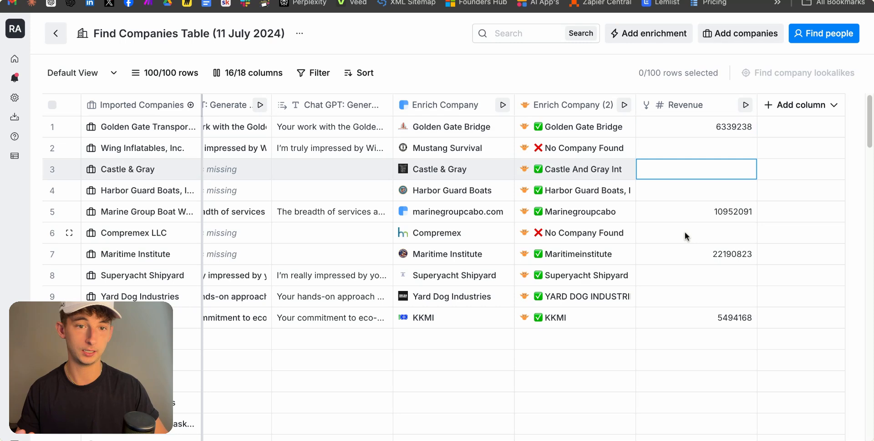
click(657, 207)
click(692, 257)
click(676, 318)
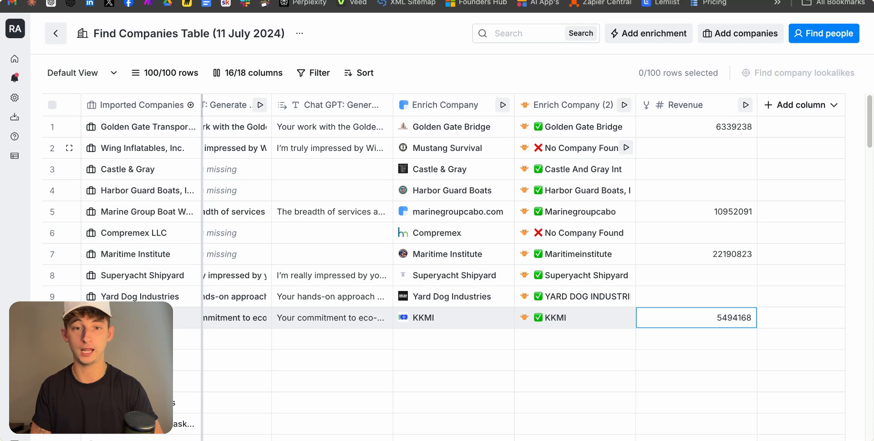
Look over the companies table's columns from the basic company details through to Revenue
click(636, 44)
click(618, 78)
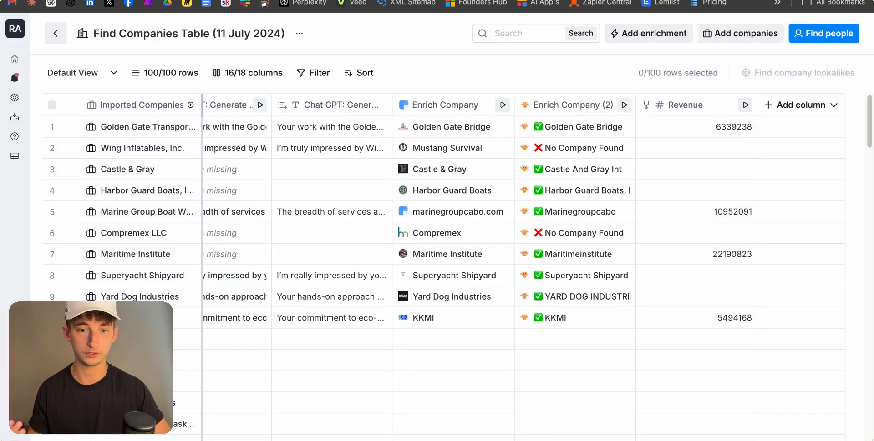
scroll(523, 269, left, 15)
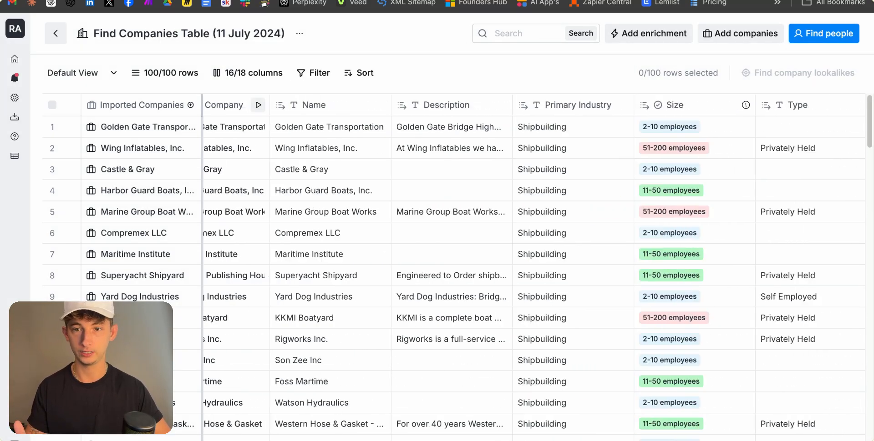
scroll(530, 268, right, 15)
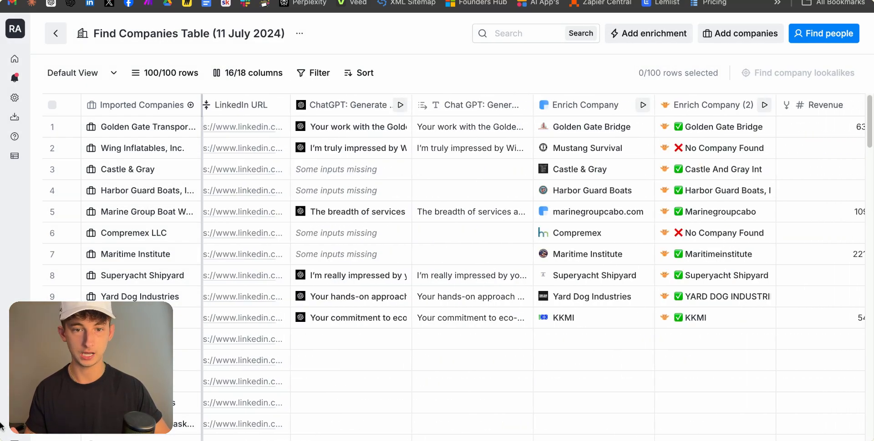
scroll(523, 269, right, 5)
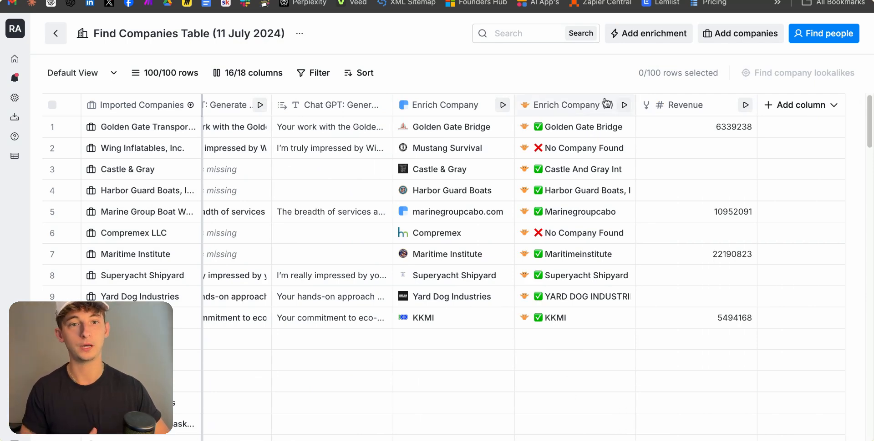
Browse the enrichment catalogue's company data options and its tools
click(657, 37)
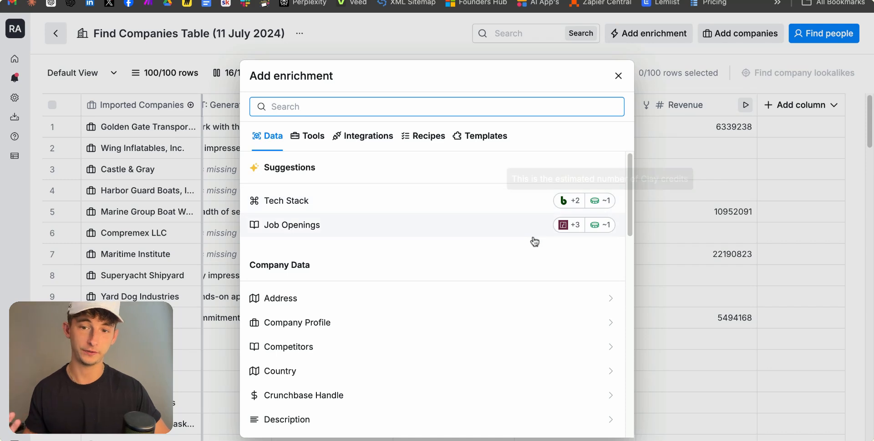
scroll(381, 347, down, 10)
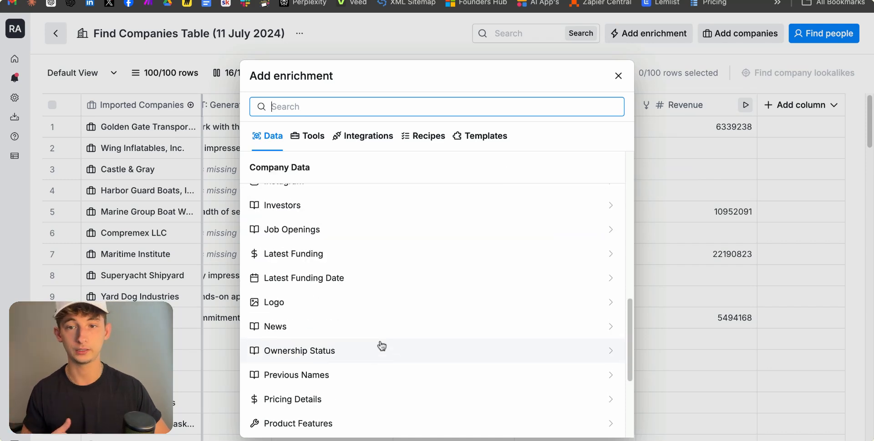
click(308, 138)
scroll(340, 319, up, 10)
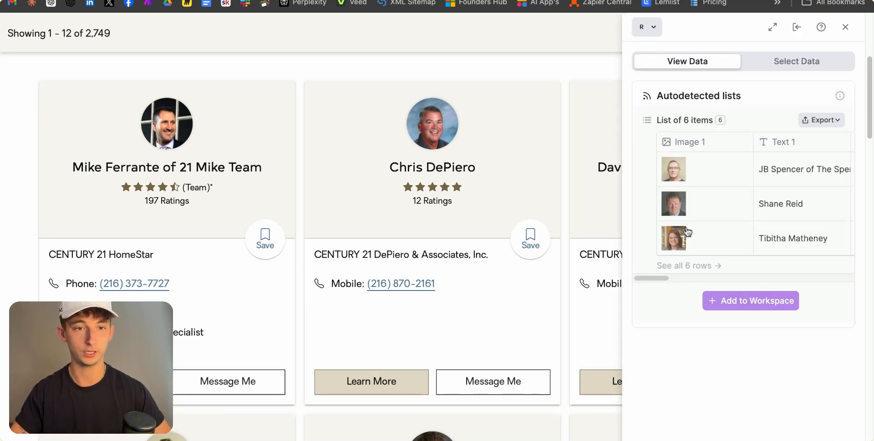
Check the columns of the autodetected agent list on the CENTURY 21 page and add the list to the Clay workspace
scroll(659, 278, right, 5)
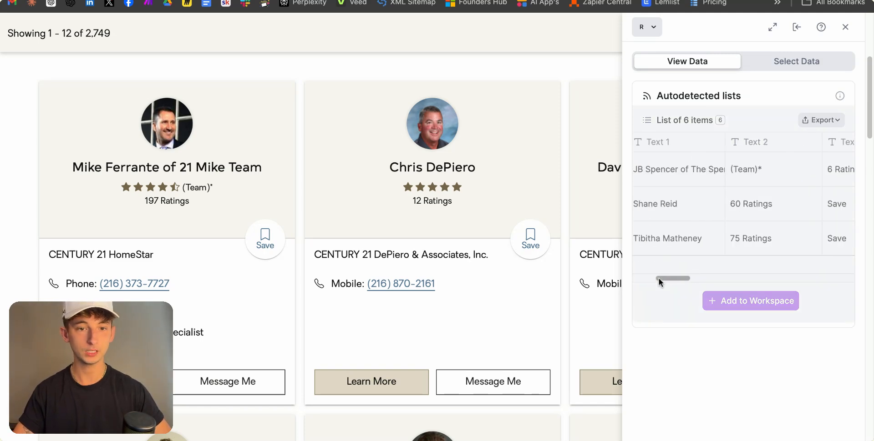
scroll(678, 279, right, 5)
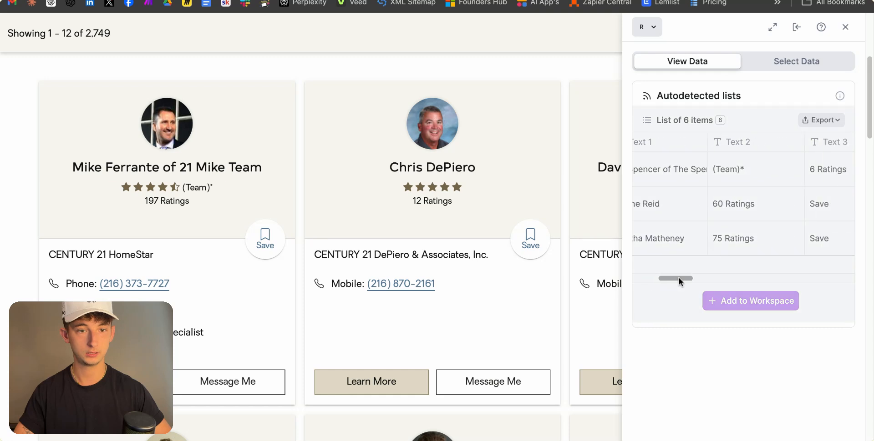
scroll(678, 278, right, 5)
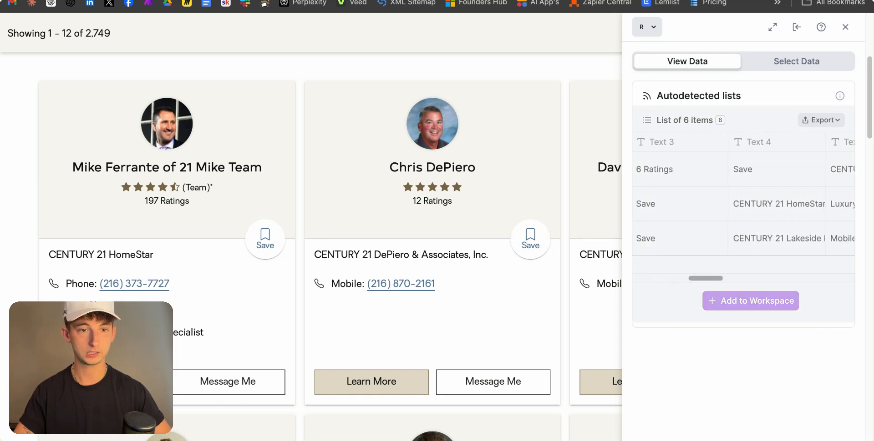
scroll(679, 278, right, 5)
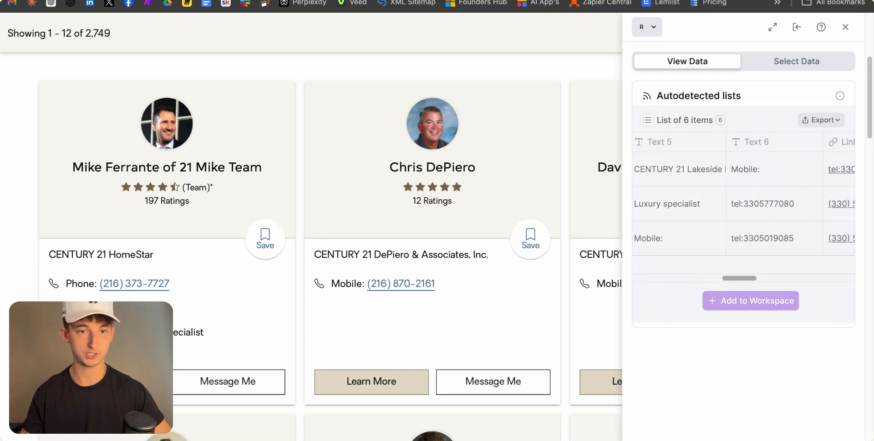
scroll(743, 204, right, 5)
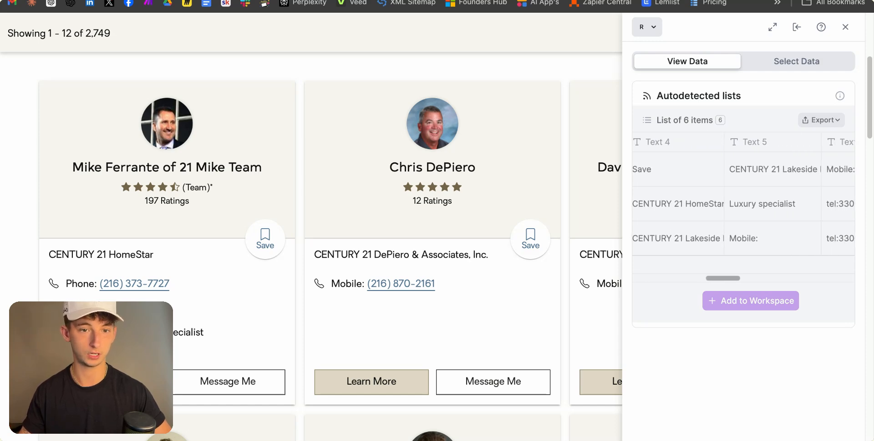
scroll(802, 279, right, 6)
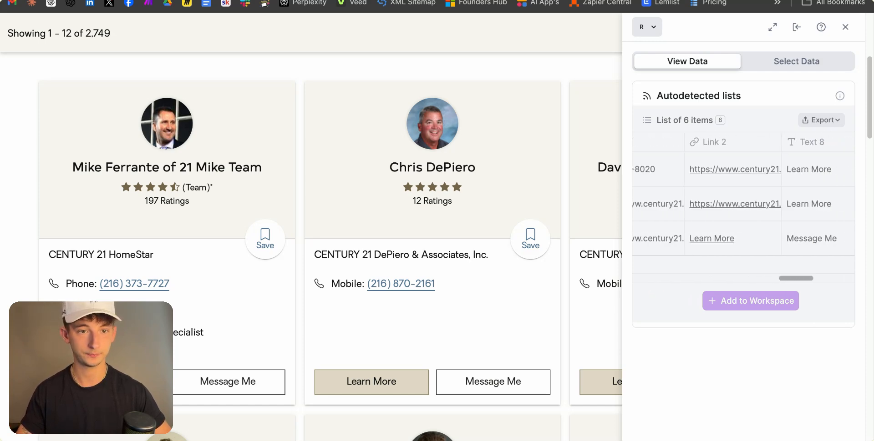
click(759, 301)
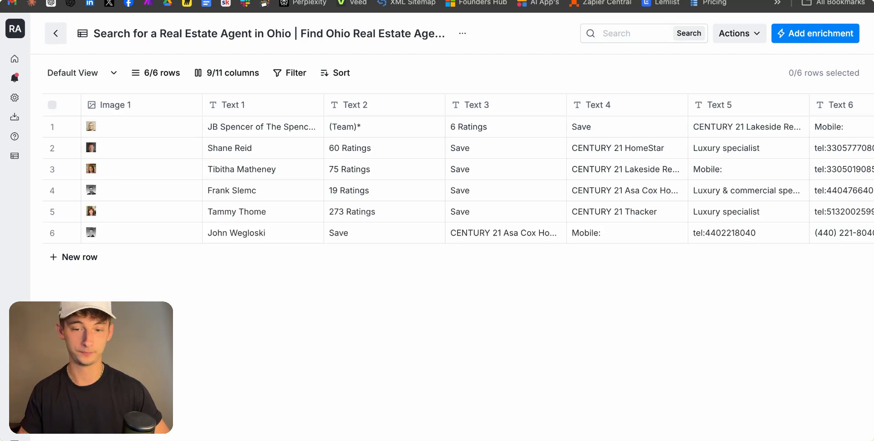
scroll(451, 179, right, 10)
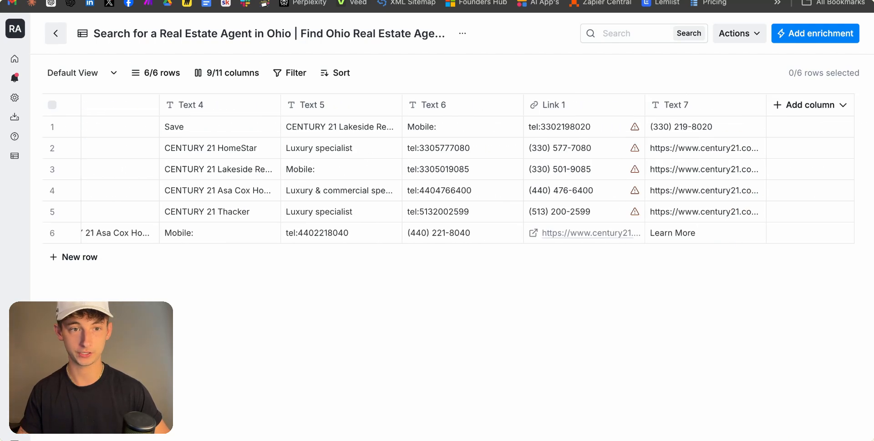
click(812, 105)
click(772, 159)
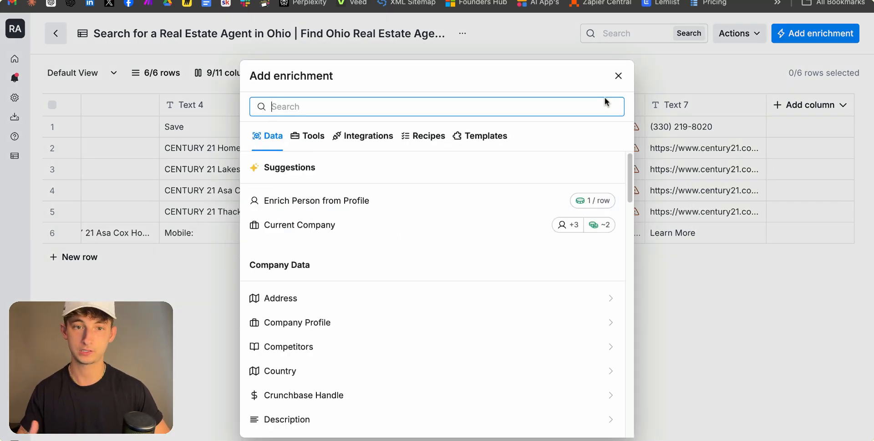
click(637, 72)
Look across the imported Ohio agents table and open the enrichment catalogue for a new column after Text 7
scroll(362, 438, left, 10)
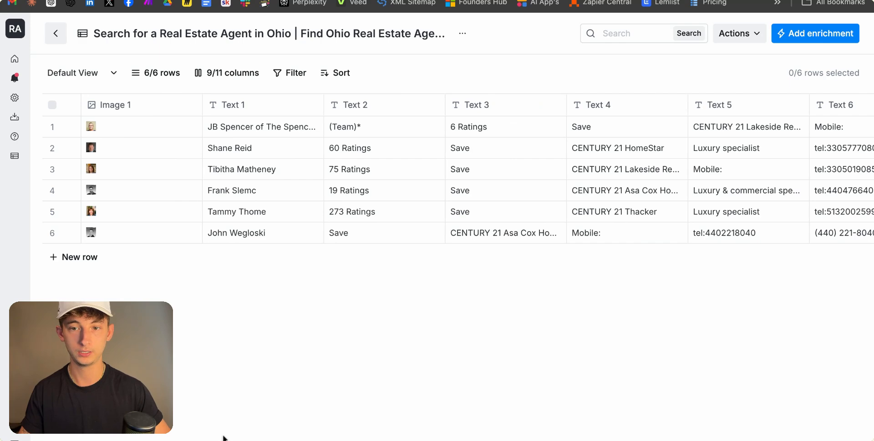
scroll(223, 437, right, 2)
scroll(455, 182, right, 4)
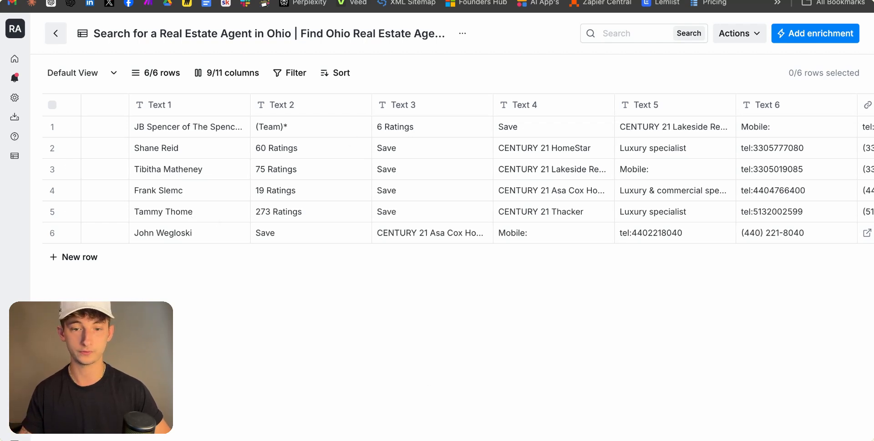
scroll(637, 182, right, 15)
click(796, 104)
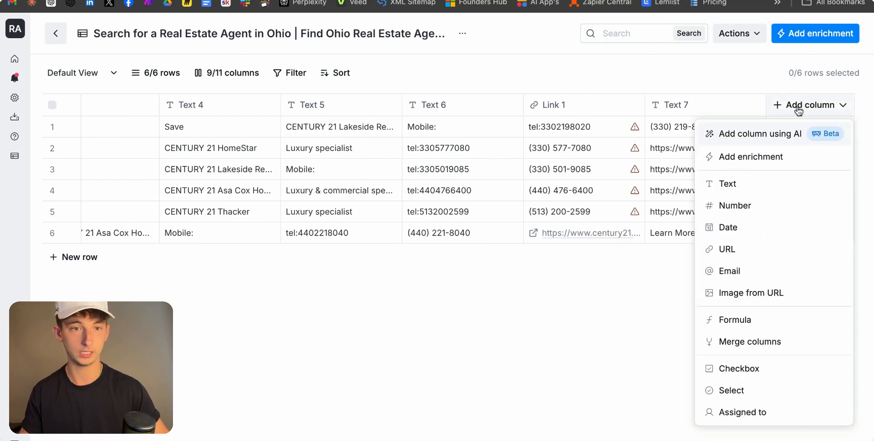
click(772, 159)
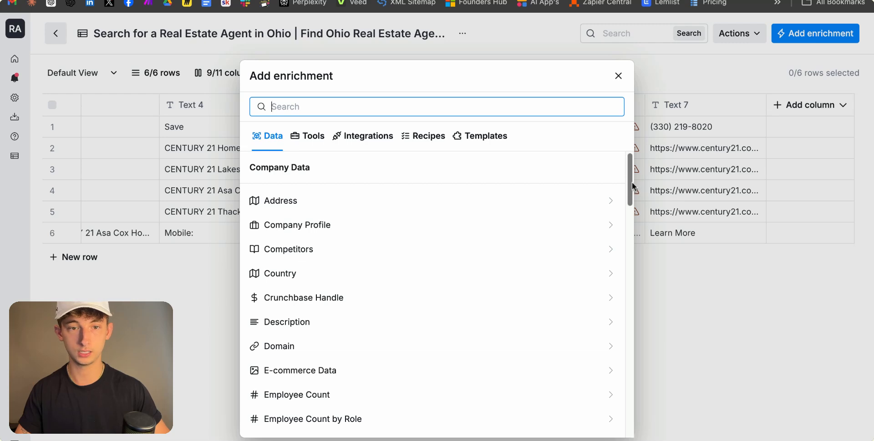
Browse the Person Data enrichments and open the provider options for Facebook
scroll(631, 182, down, 15)
scroll(632, 185, down, 5)
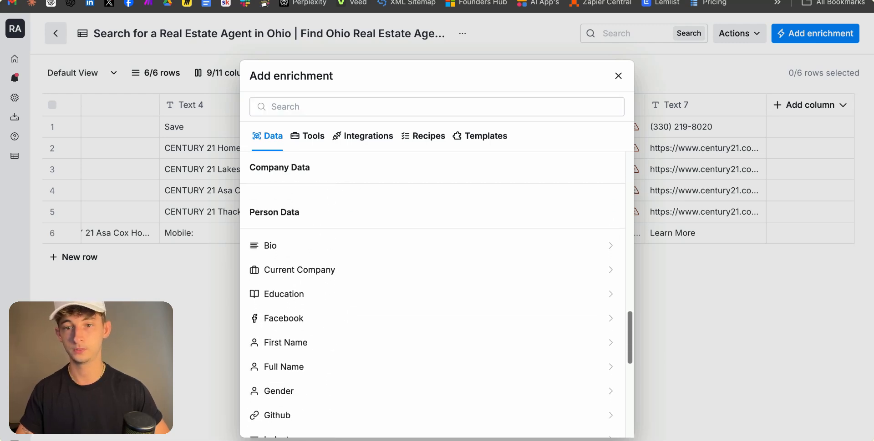
scroll(437, 296, down, 3)
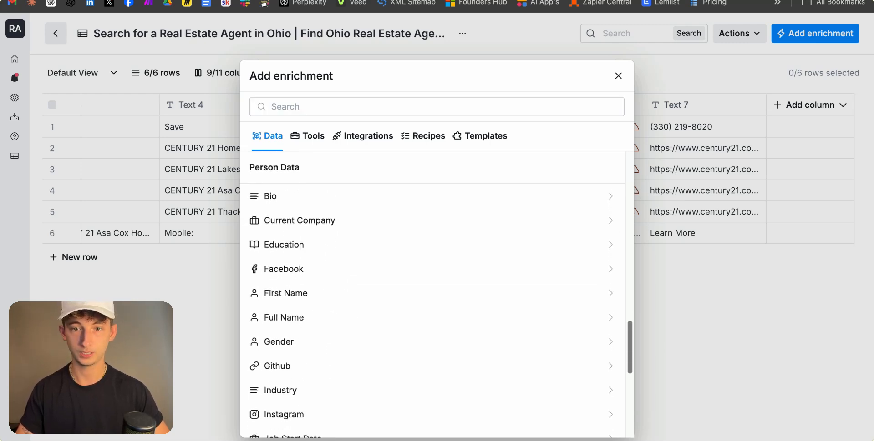
scroll(264, 228, up, 2)
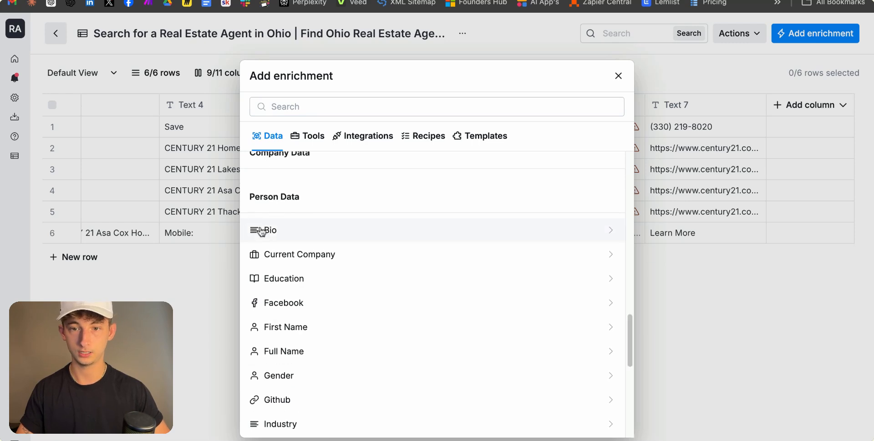
click(299, 304)
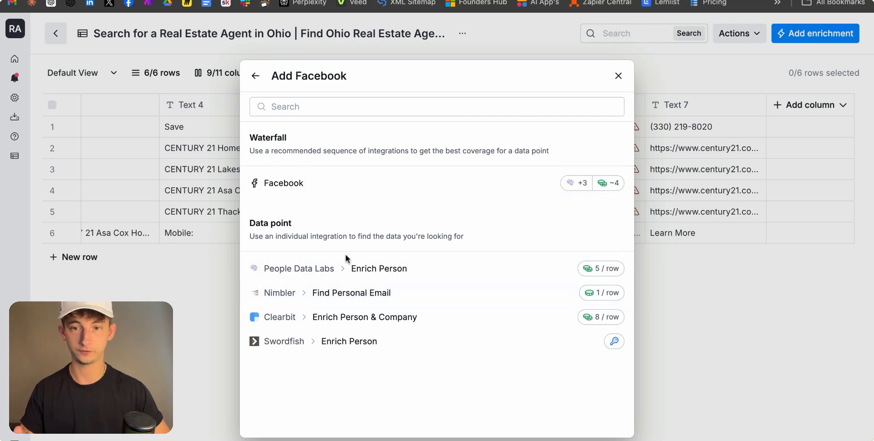
Choose the Facebook waterfall and set its search inputs to Company Name, First Name, Last Name, Personal Email
click(288, 195)
scroll(620, 237, down, 2)
click(620, 237)
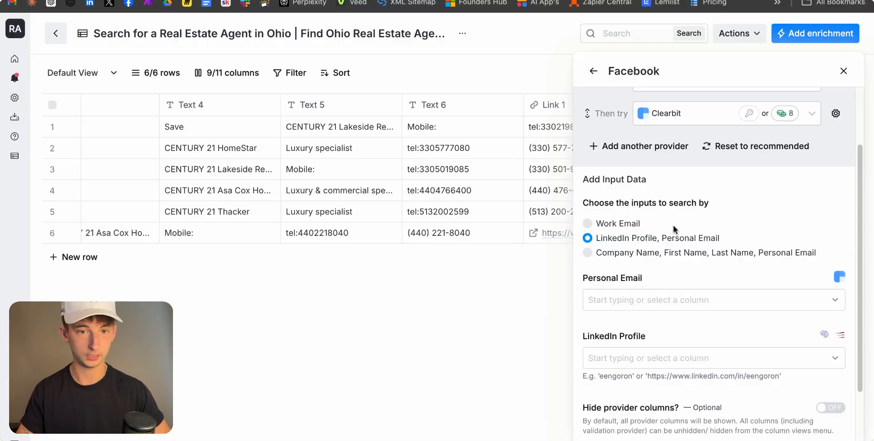
click(627, 252)
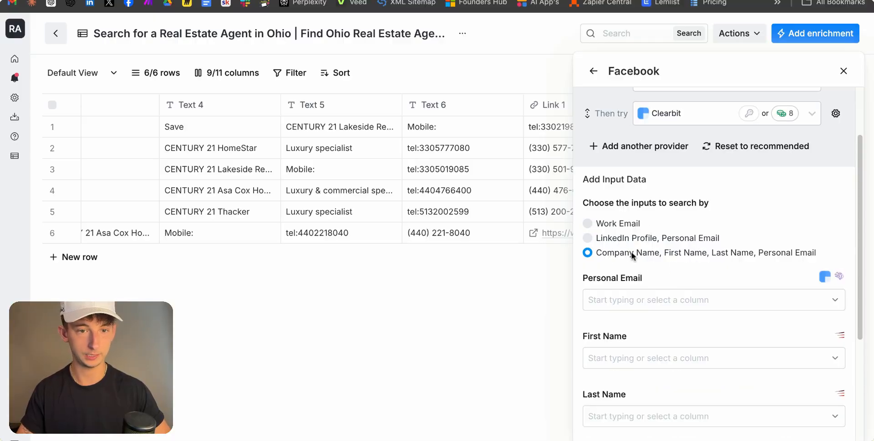
scroll(650, 280, down, 4)
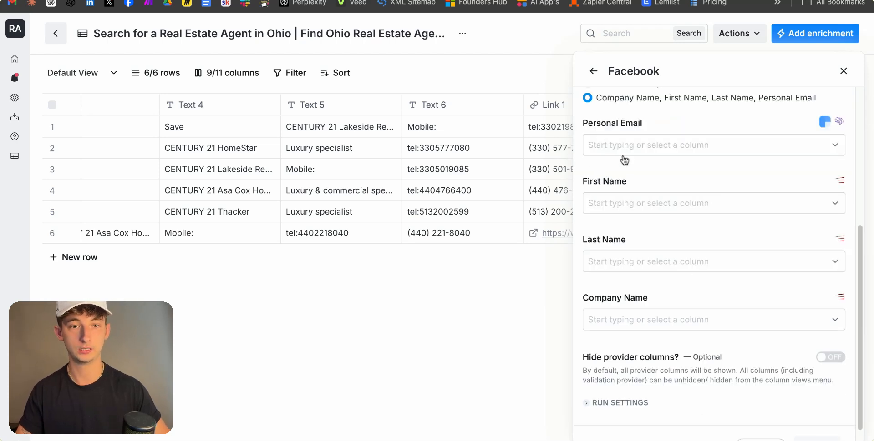
Check the agent table's columns for matching data and map both the First Name and Last Name inputs to Text 1
click(643, 145)
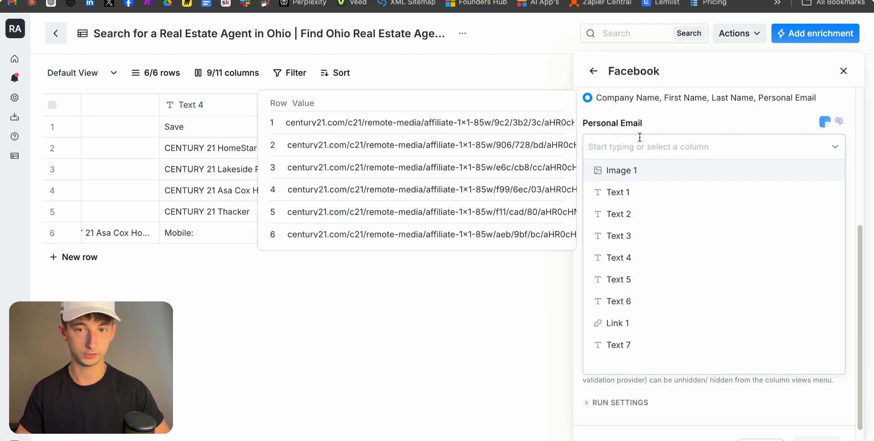
scroll(325, 169, left, 8)
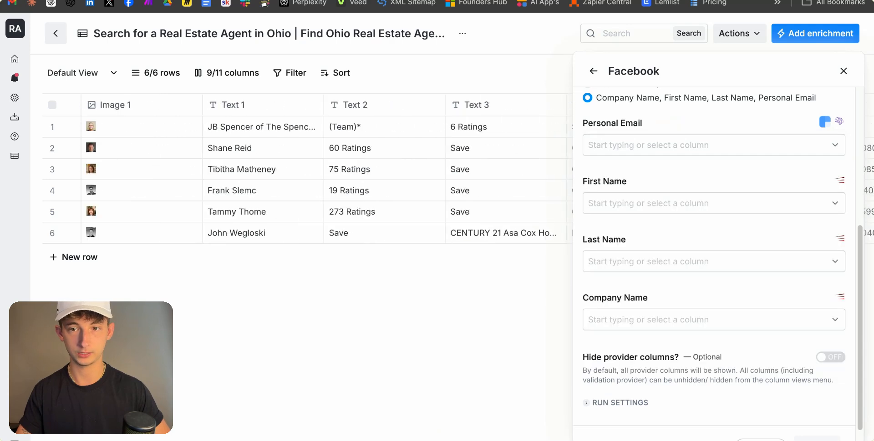
scroll(326, 169, right, 10)
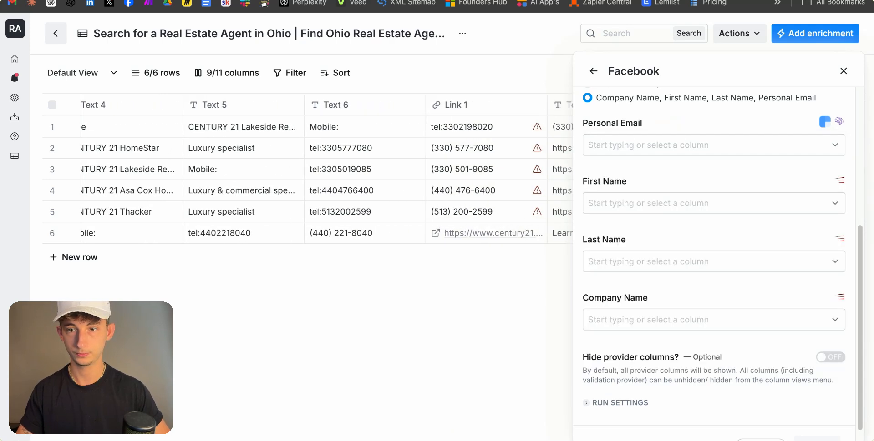
click(652, 208)
scroll(326, 169, left, 10)
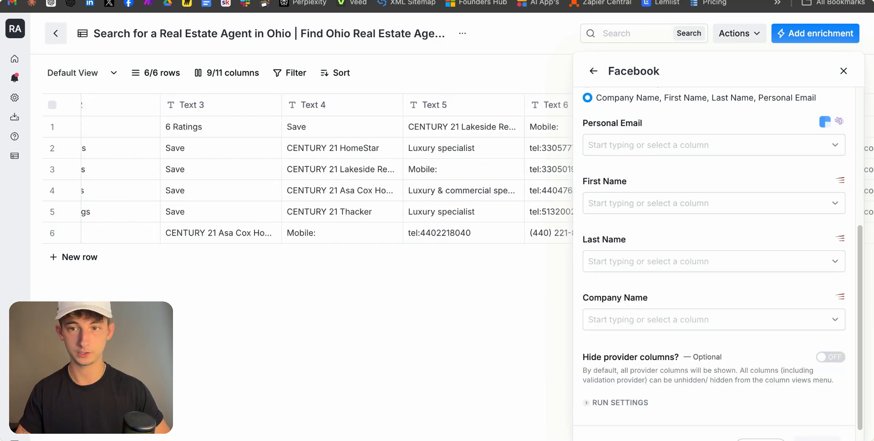
scroll(326, 169, left, 1)
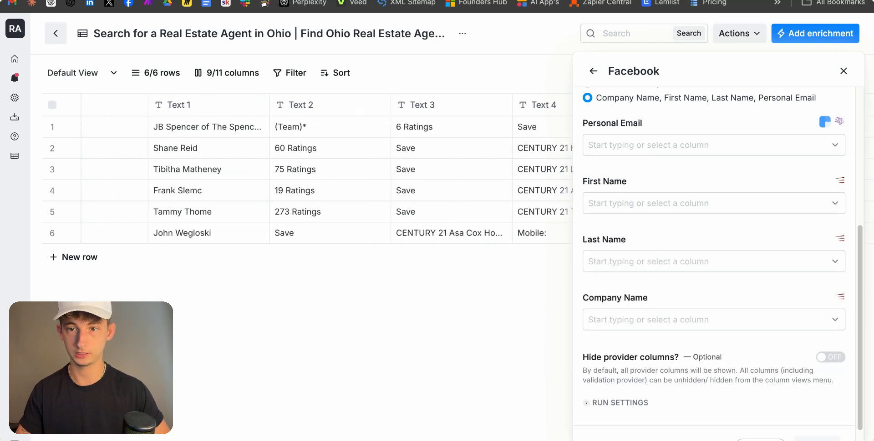
click(605, 203)
click(619, 250)
click(623, 261)
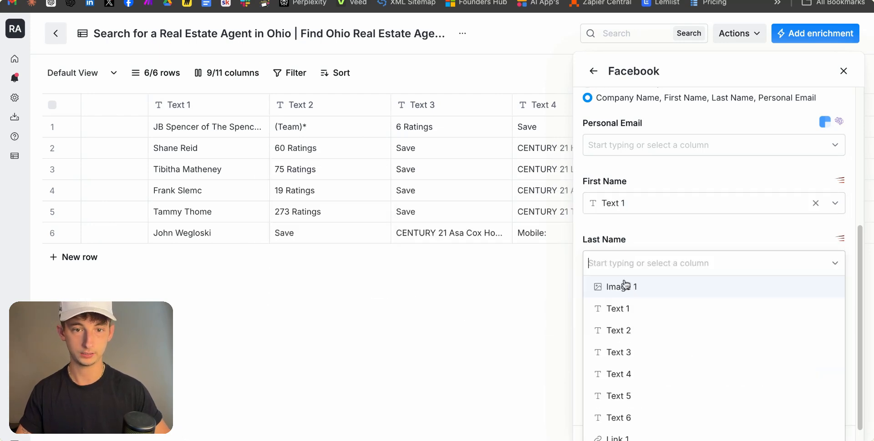
click(625, 309)
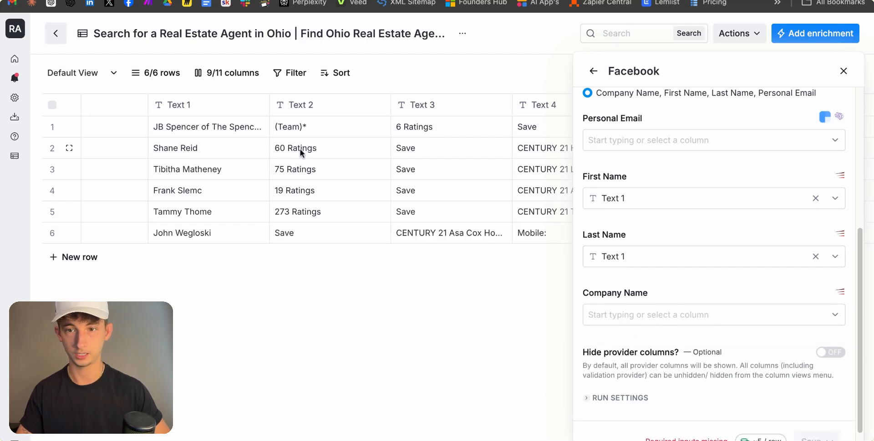
Find the column holding the agencies' names and map the Company Name input to Text 4
scroll(322, 429, right, 4)
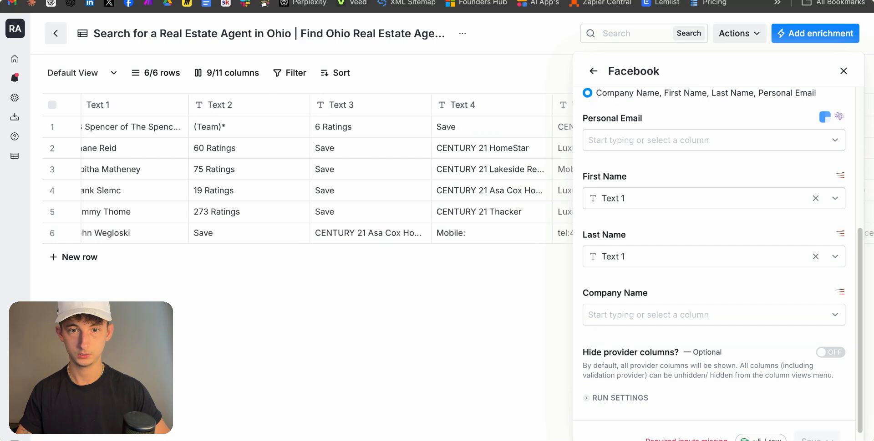
scroll(386, 238, right, 6)
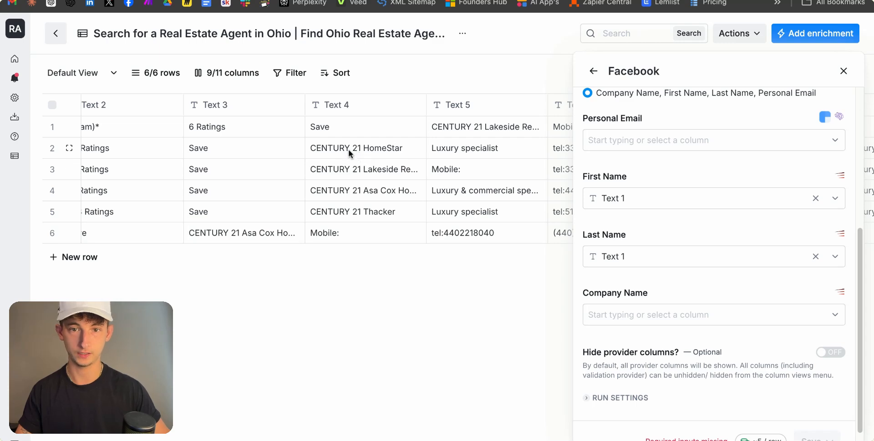
click(623, 316)
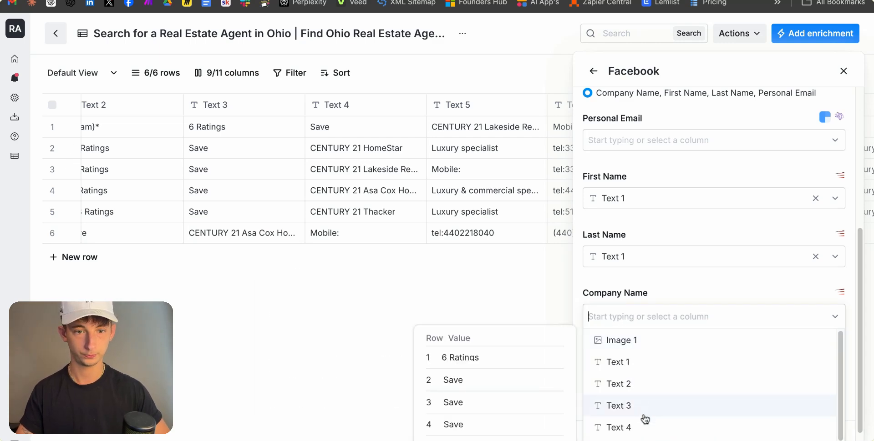
click(619, 428)
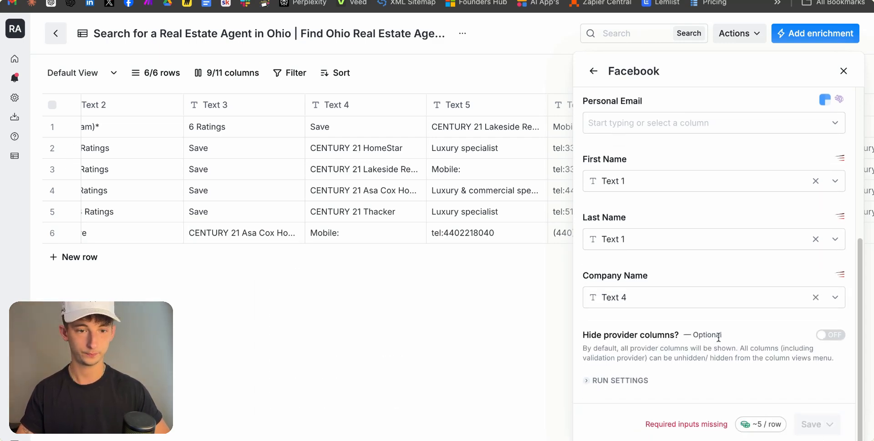
Map the Personal Email input to the Image 1 column, then save and run the Facebook enrichment
scroll(718, 336, up, 5)
scroll(712, 335, down, 3)
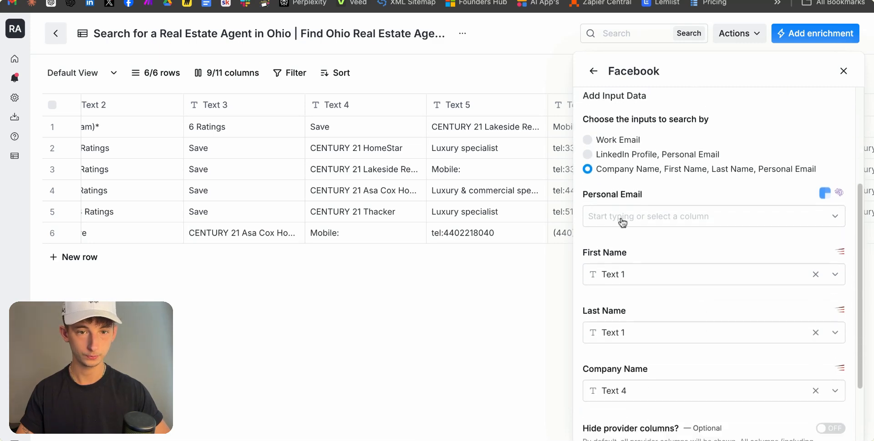
click(622, 222)
click(631, 239)
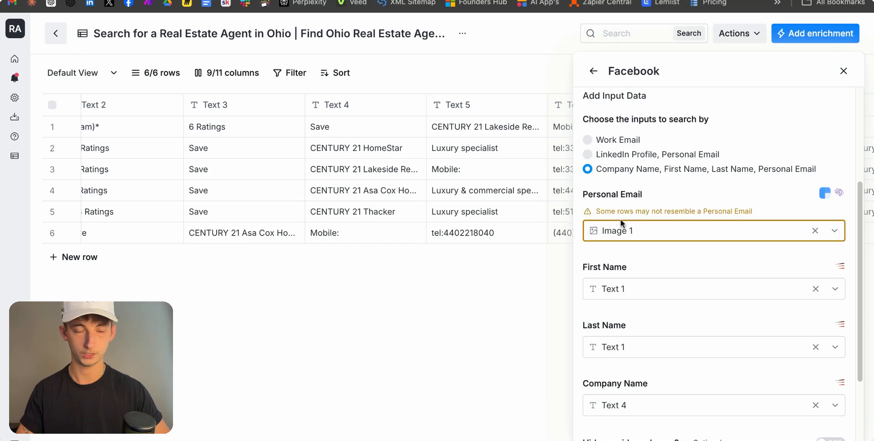
scroll(623, 228, down, 4)
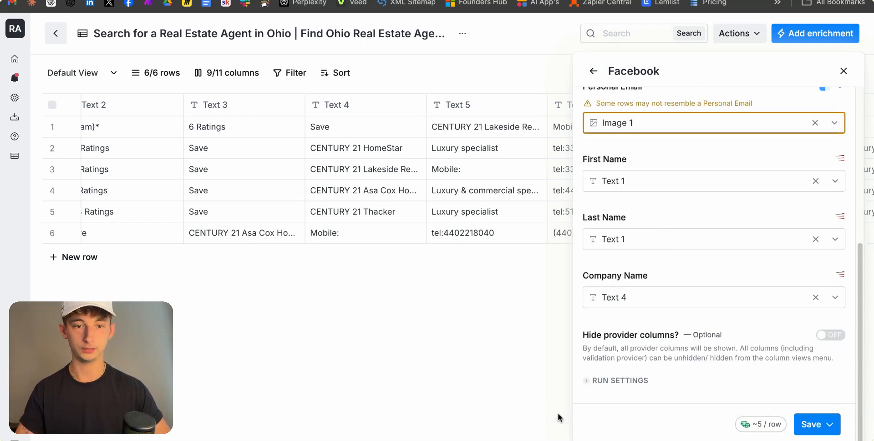
click(819, 430)
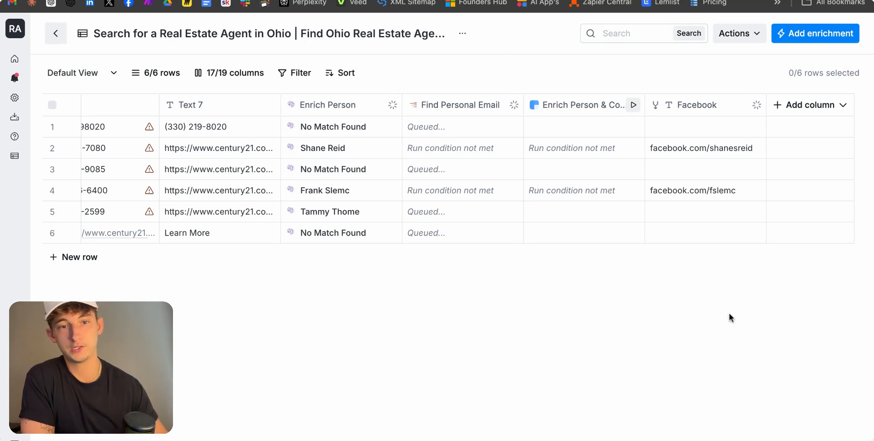
Examine the Facebook results and compare the provider columns with the agent data across the whole table
click(698, 149)
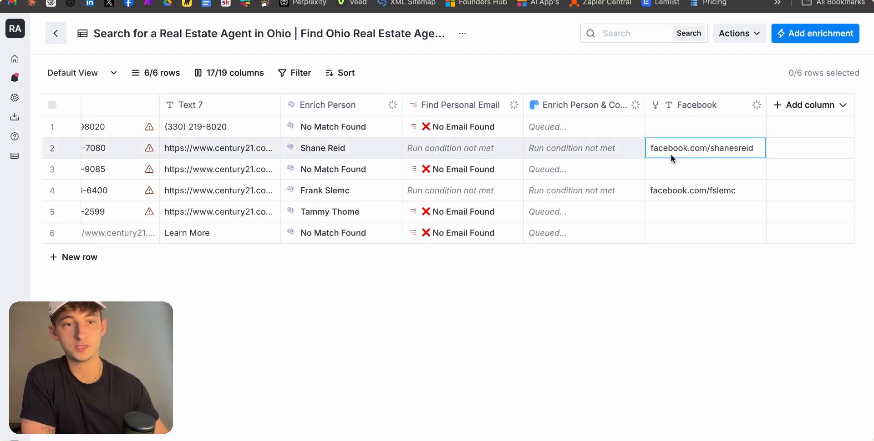
scroll(688, 152, left, 1)
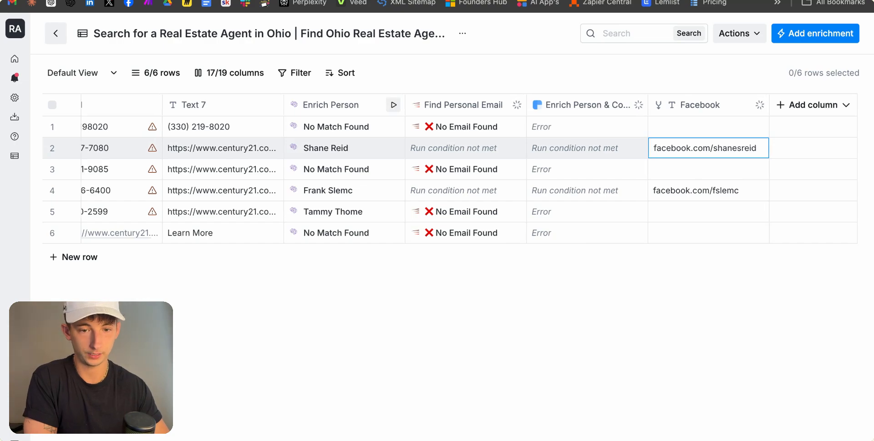
scroll(455, 177, left, 15)
scroll(455, 178, right, 15)
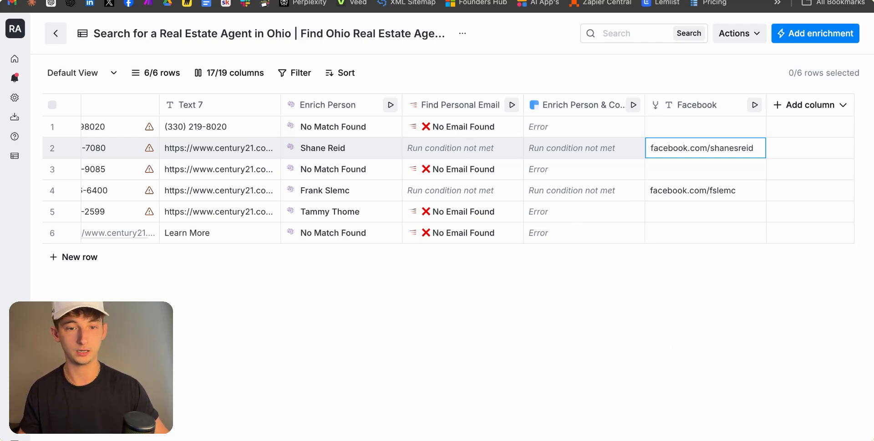
scroll(453, 168, left, 10)
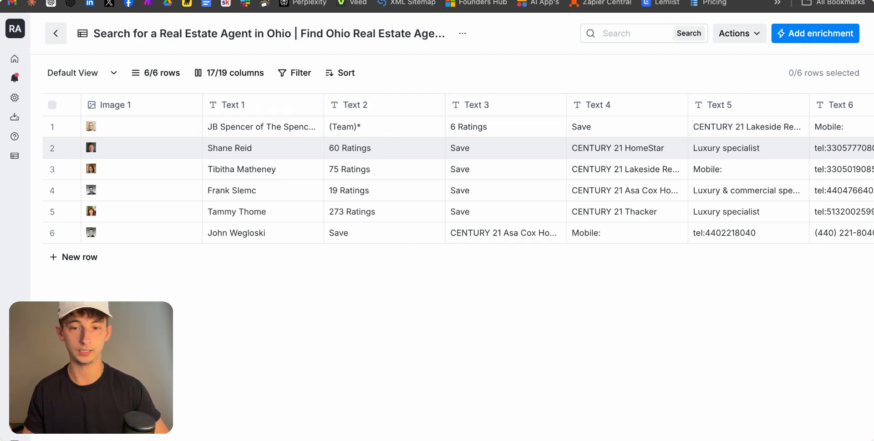
scroll(477, 169, right, 18)
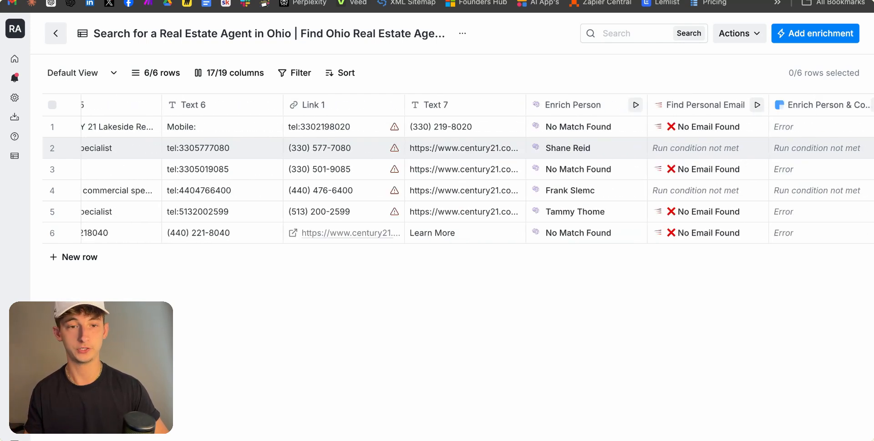